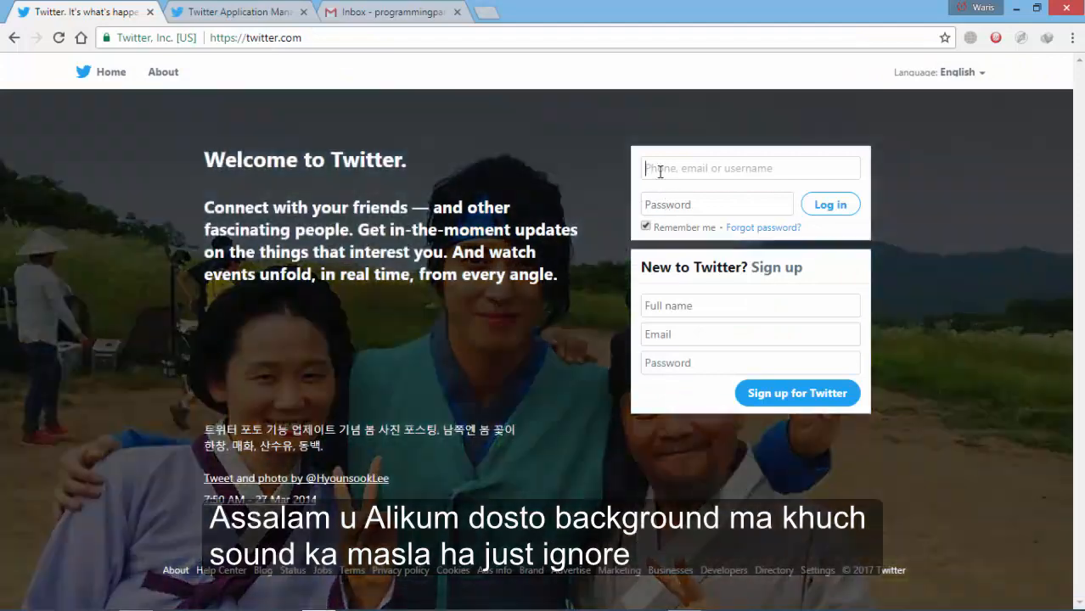
Fill Twitter's login fields with the account e-mail and password.
left_click(659, 170)
left_click(227, 7)
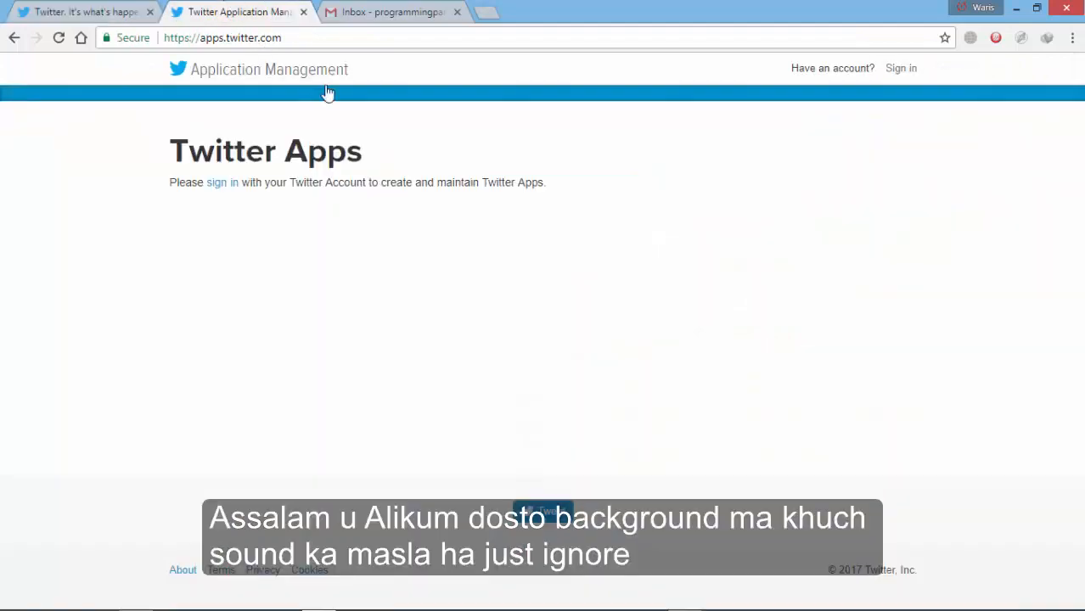
left_click(76, 9)
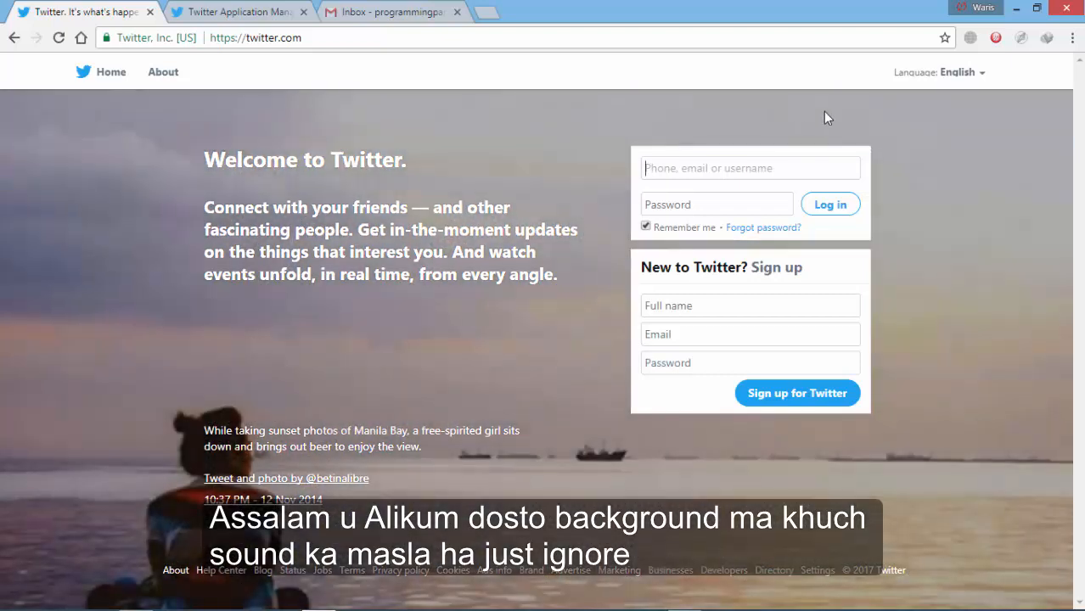
key("ctrl+v")
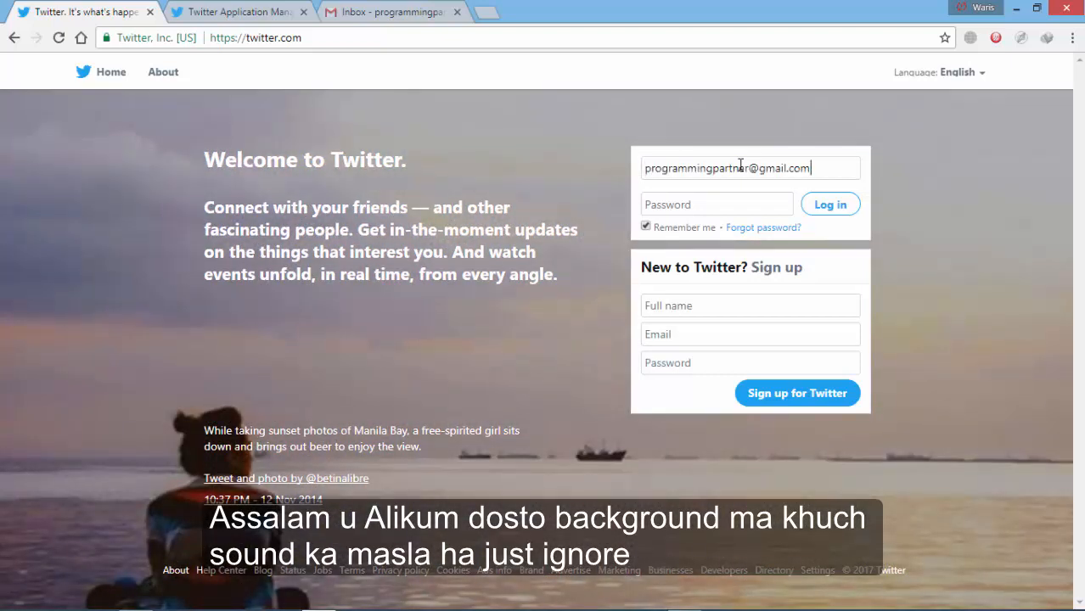
left_click(728, 211)
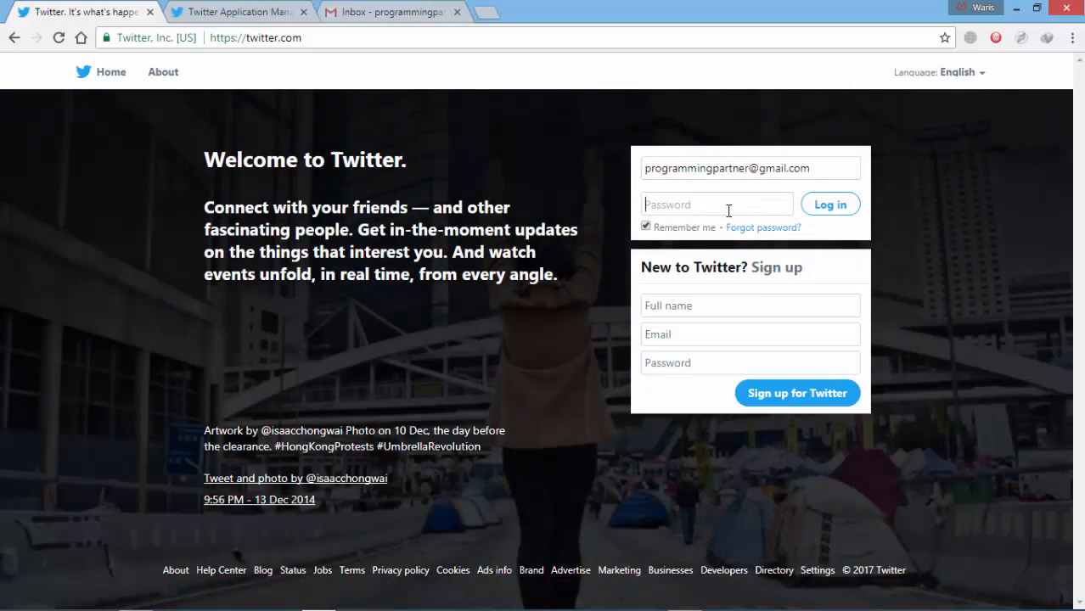
type("•••")
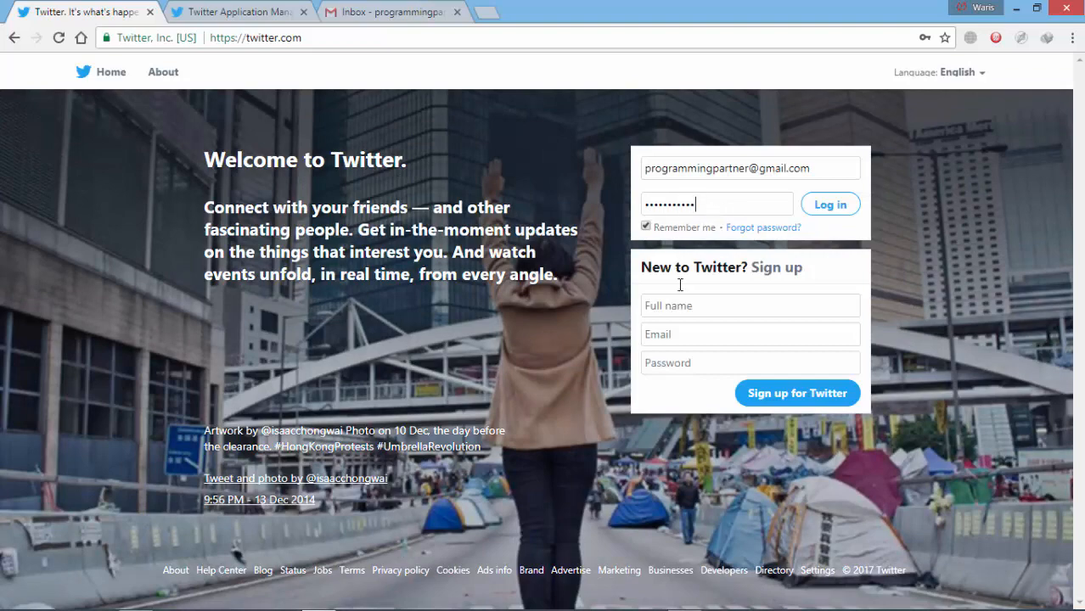
Clear the login e-mail, then enter full name, e-mail and password in the sign-up box and submit.
left_click(693, 310)
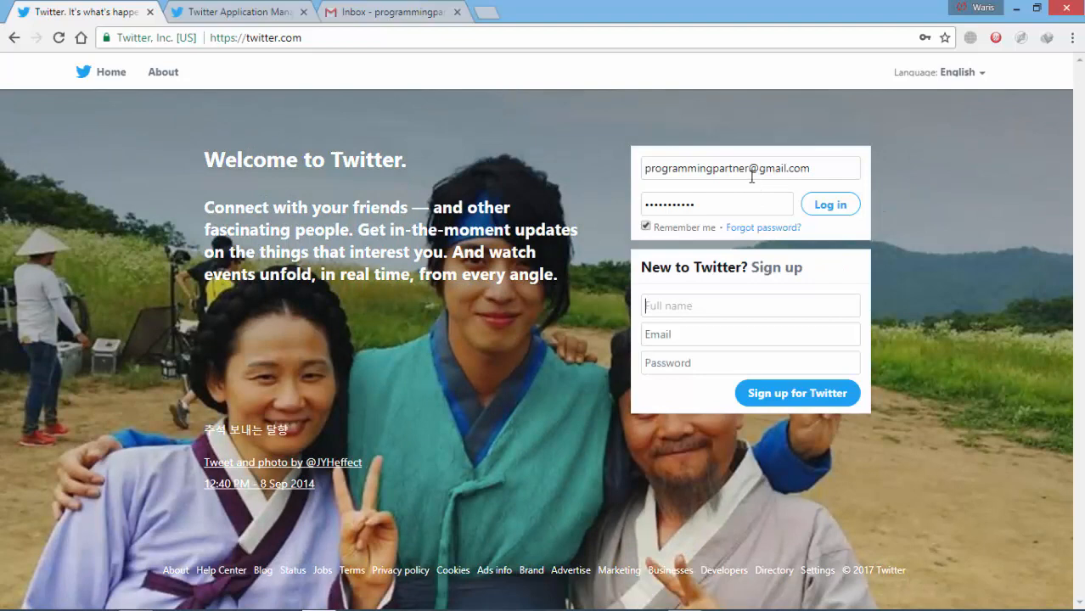
double_click(753, 172)
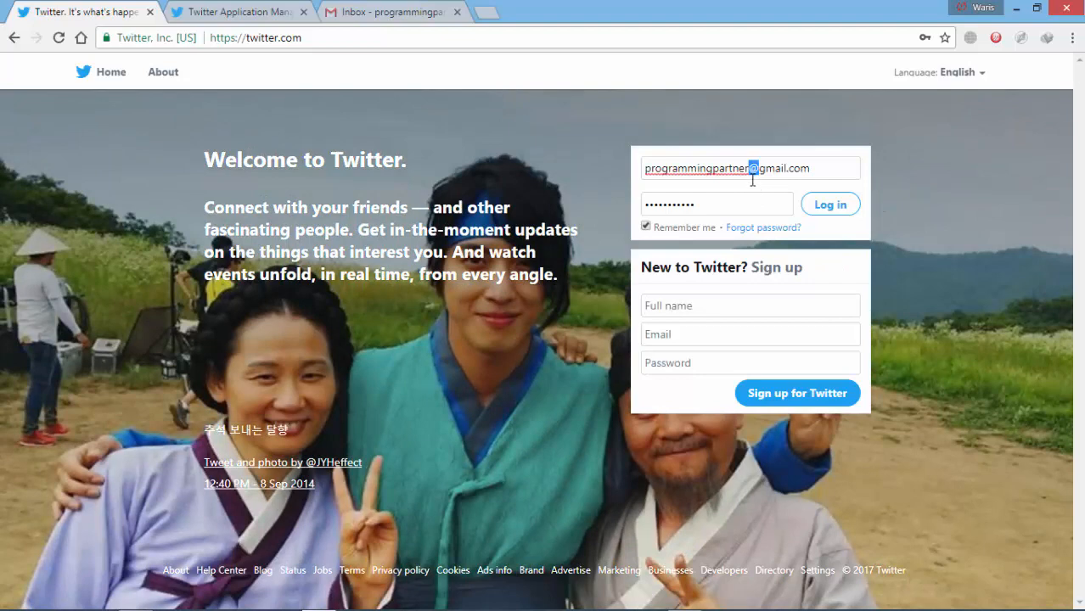
key("ctrl+a")
key("ctrl+c")
key("BackSpace")
left_click(684, 310)
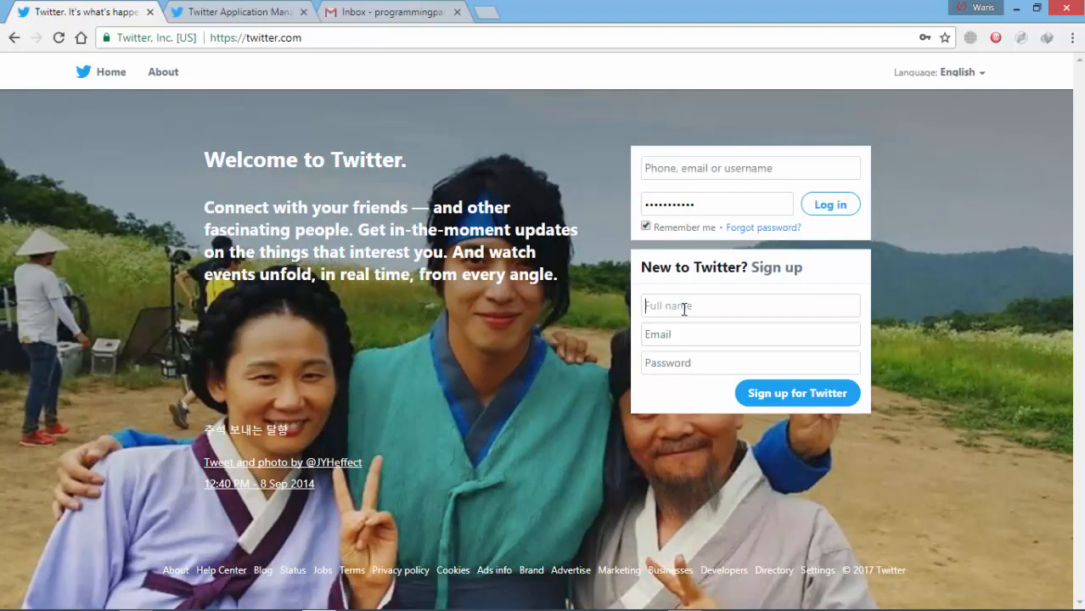
type("Waris")
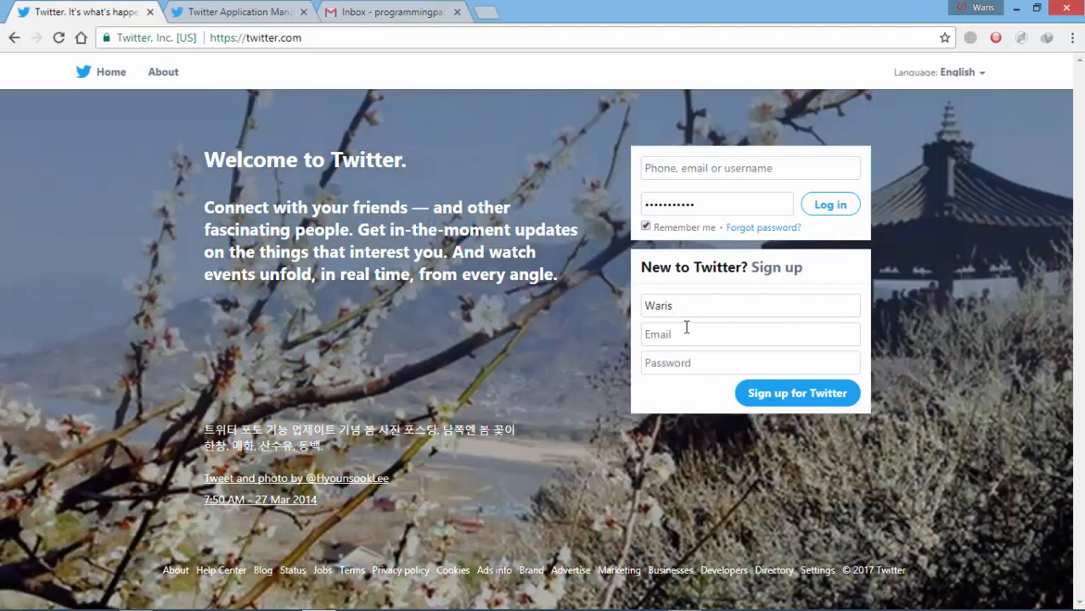
key("ctrl+v")
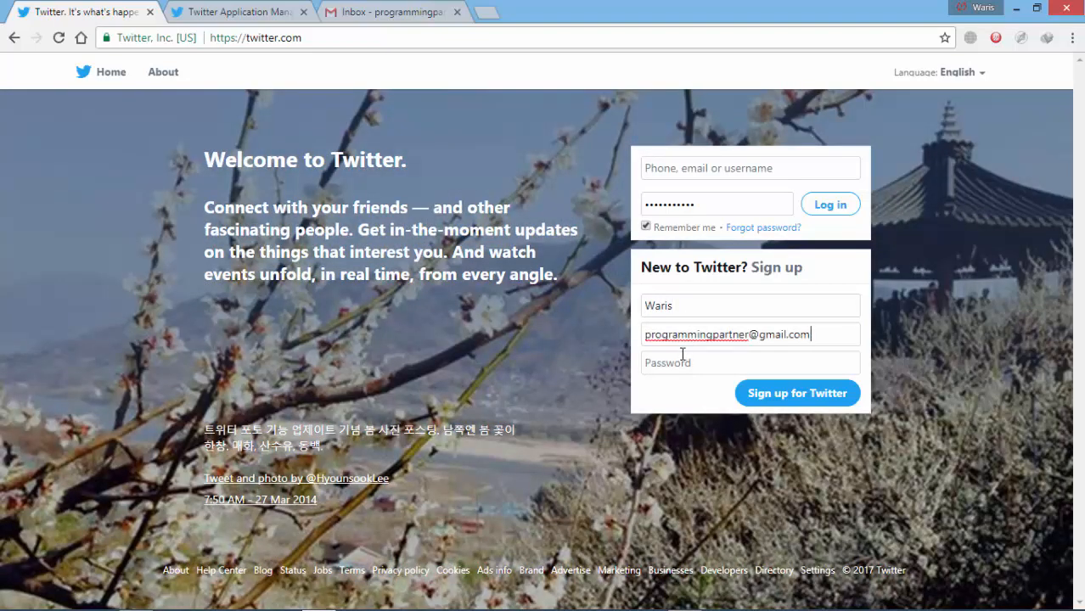
left_click(682, 354)
type("p•••••••")
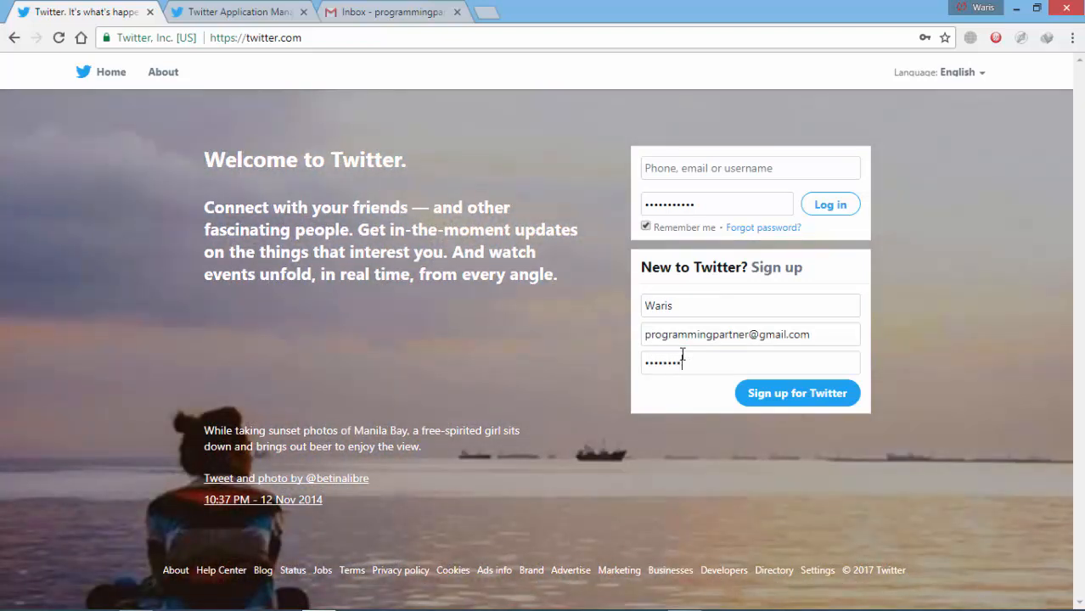
left_click(788, 403)
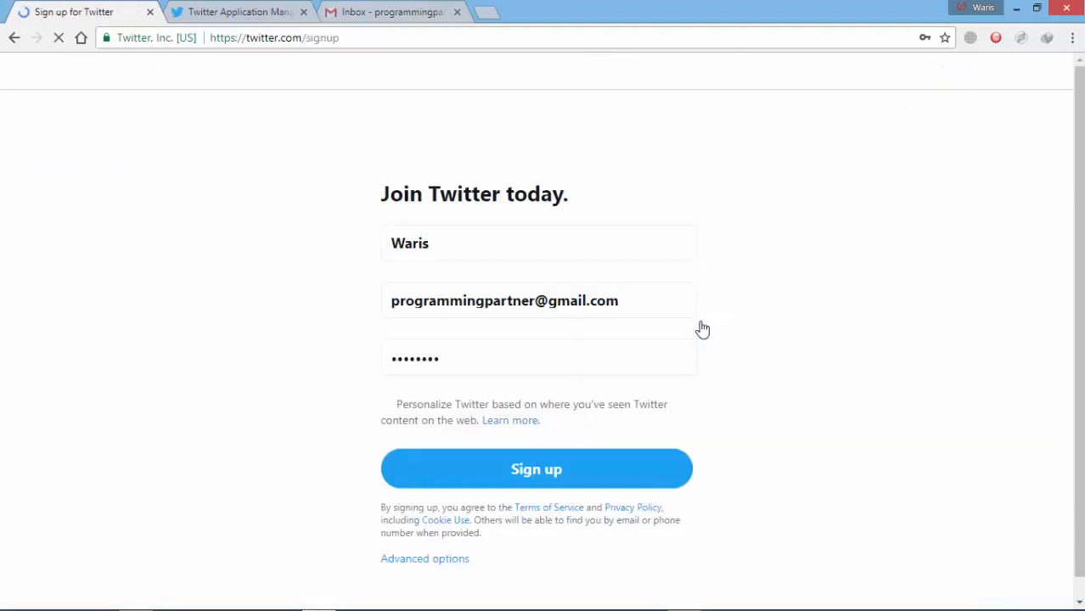
Confirm creating the account and save its password in the browser.
left_click(514, 472)
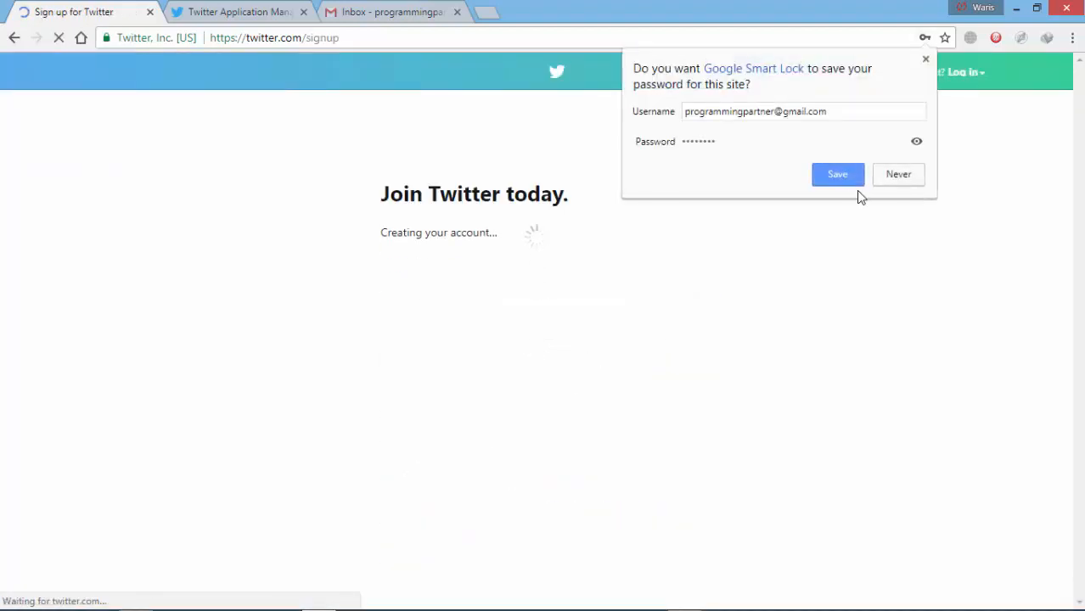
left_click(837, 176)
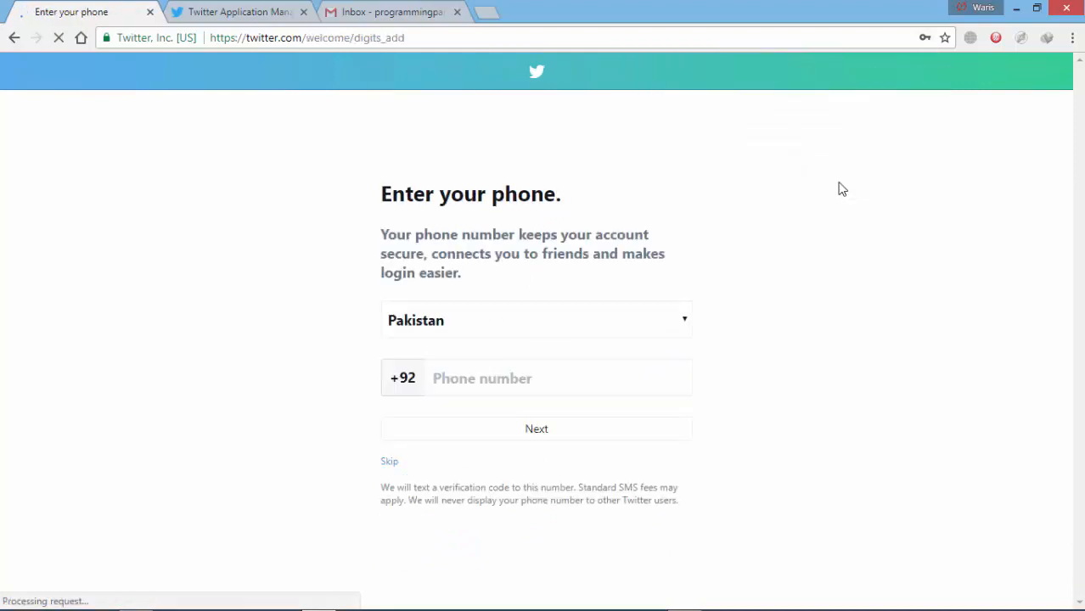
left_click(837, 175)
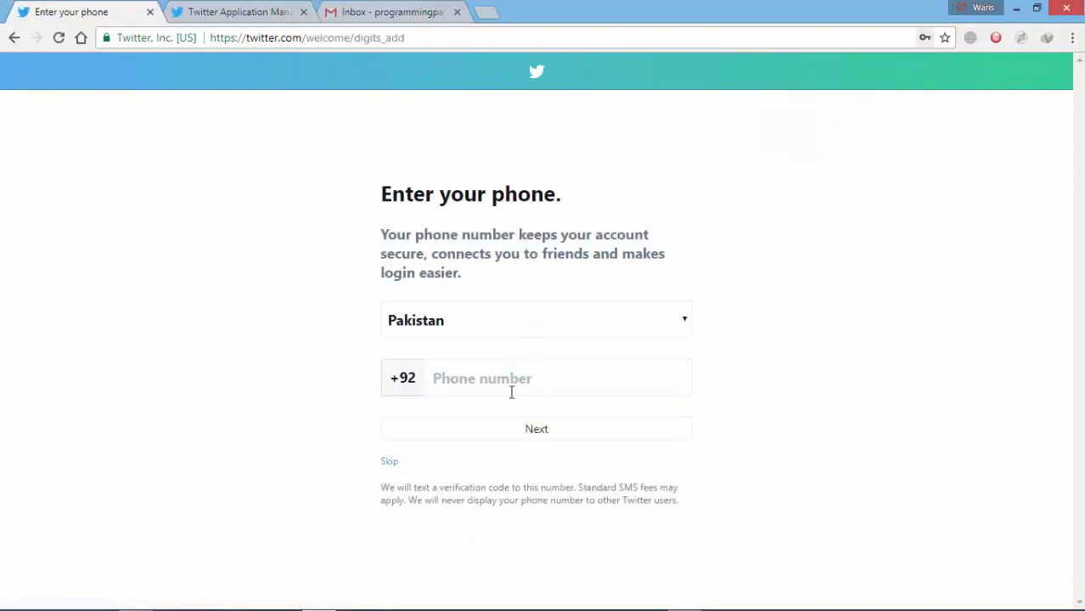
Verify the account with the phone number and the texted verification code.
left_click(510, 392)
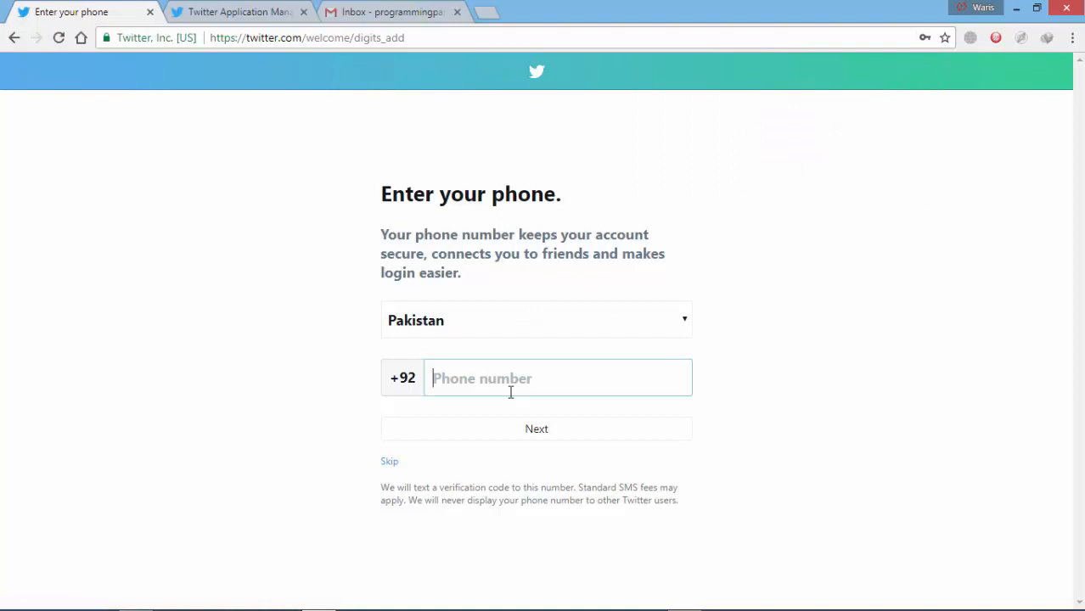
left_click(536, 434)
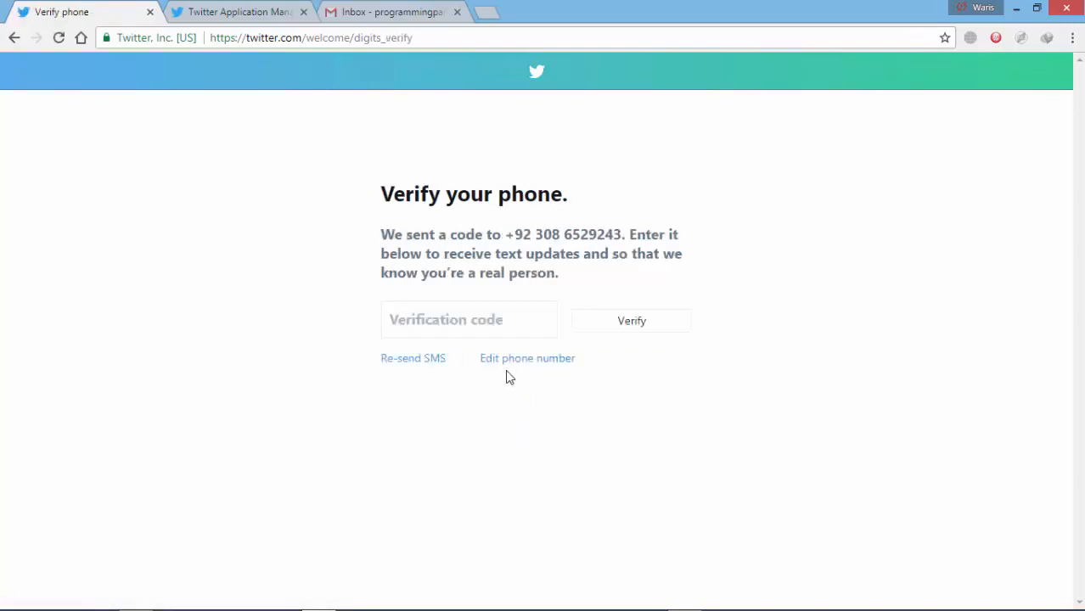
left_click(462, 311)
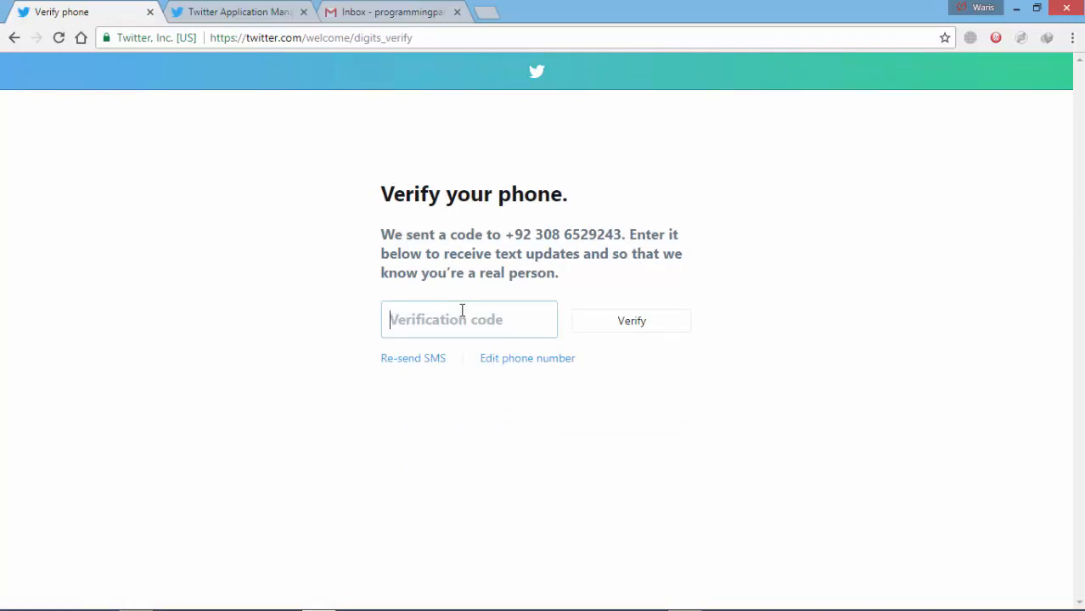
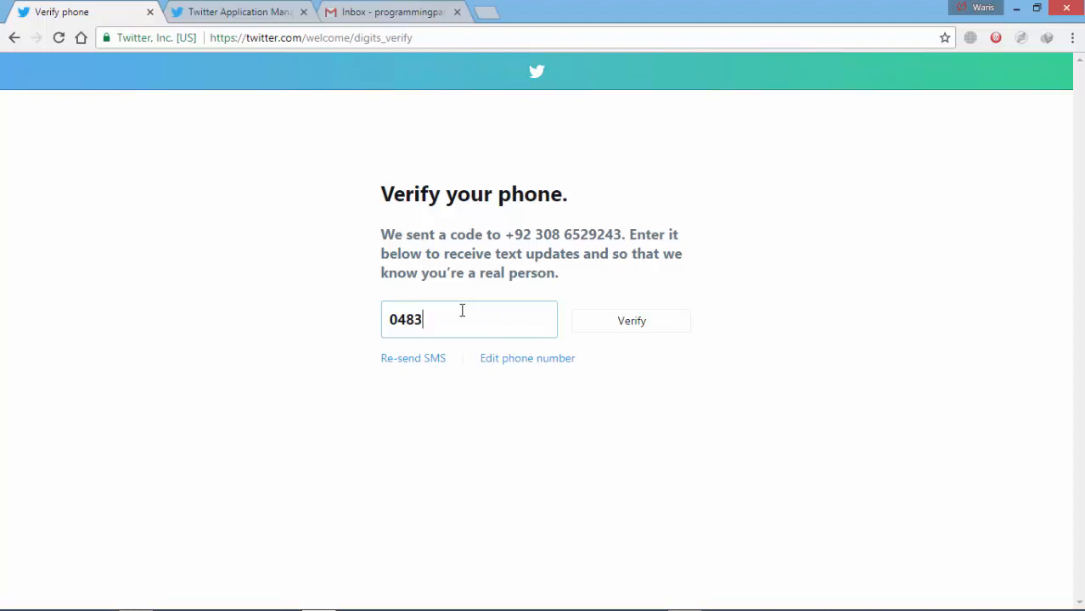
key("Return")
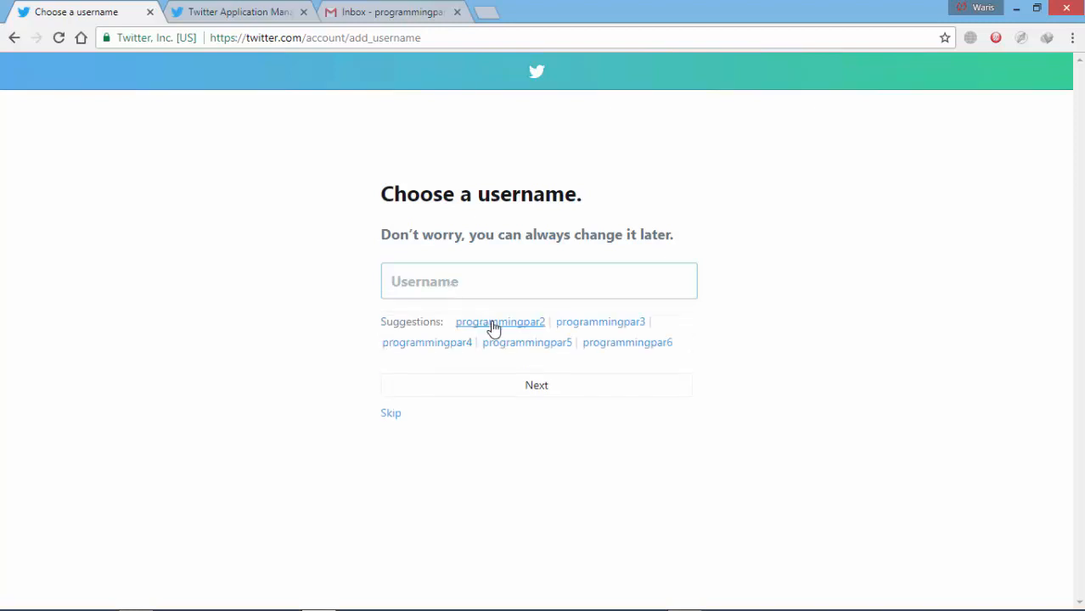
Take a suggested username and start the account setup.
left_click(560, 327)
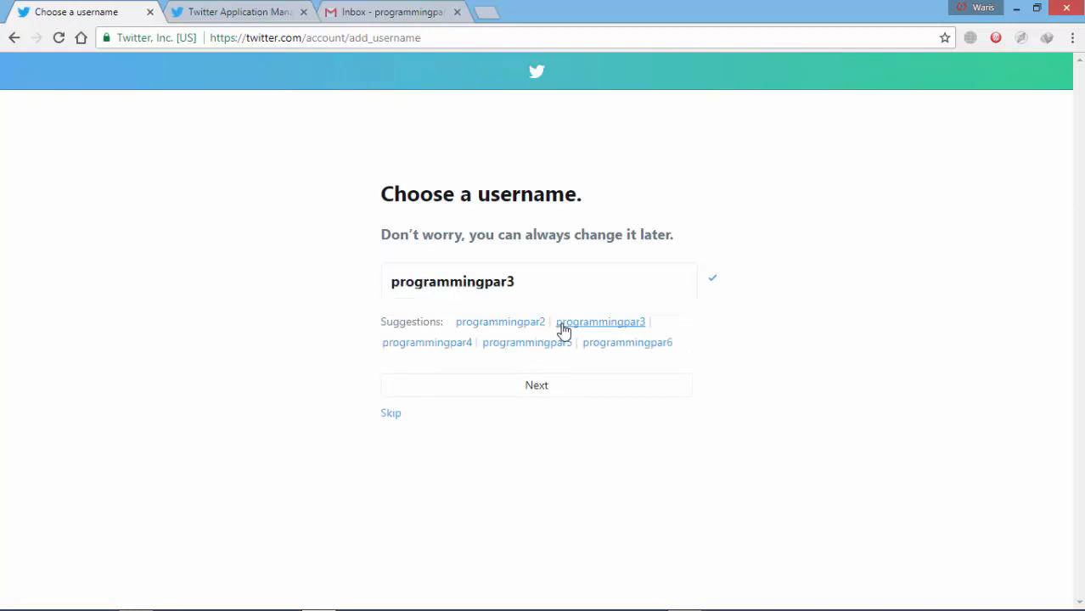
left_click(522, 394)
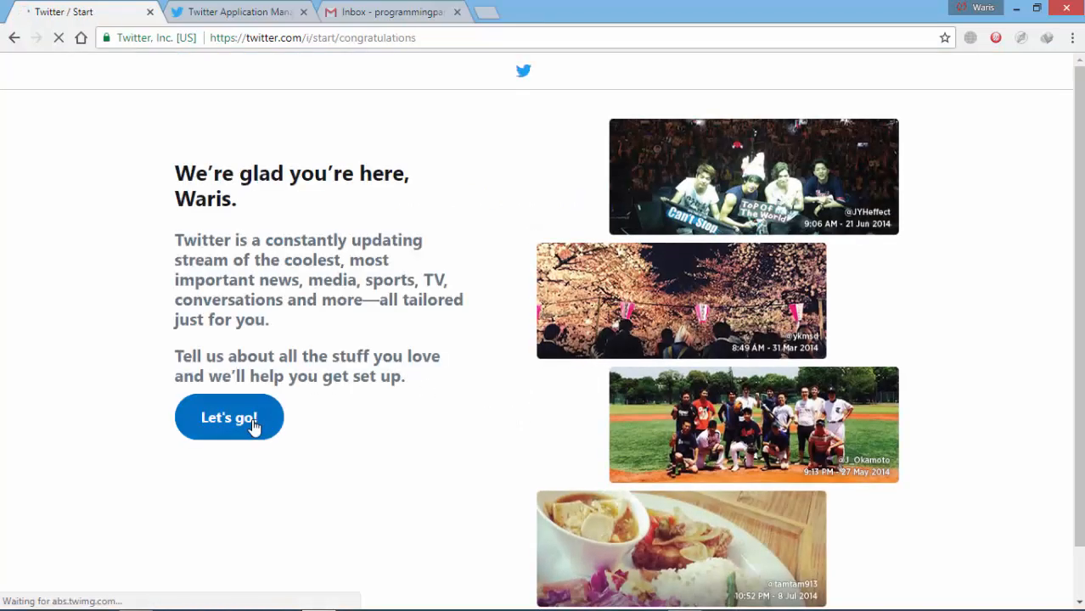
left_click(253, 427)
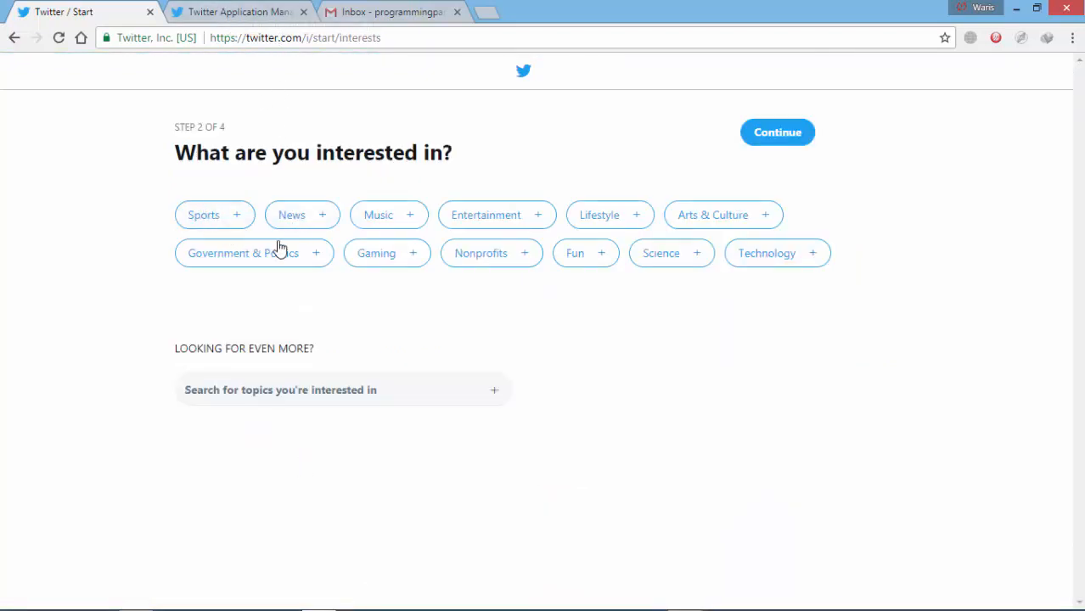
Select interests: Gaming, Celebrity Gamers, Gaming News, Games, Lifestyle, Parenting, Lifestyle Personalities, DIY & Home, Science and Fun.
left_click(387, 254)
left_click(498, 258)
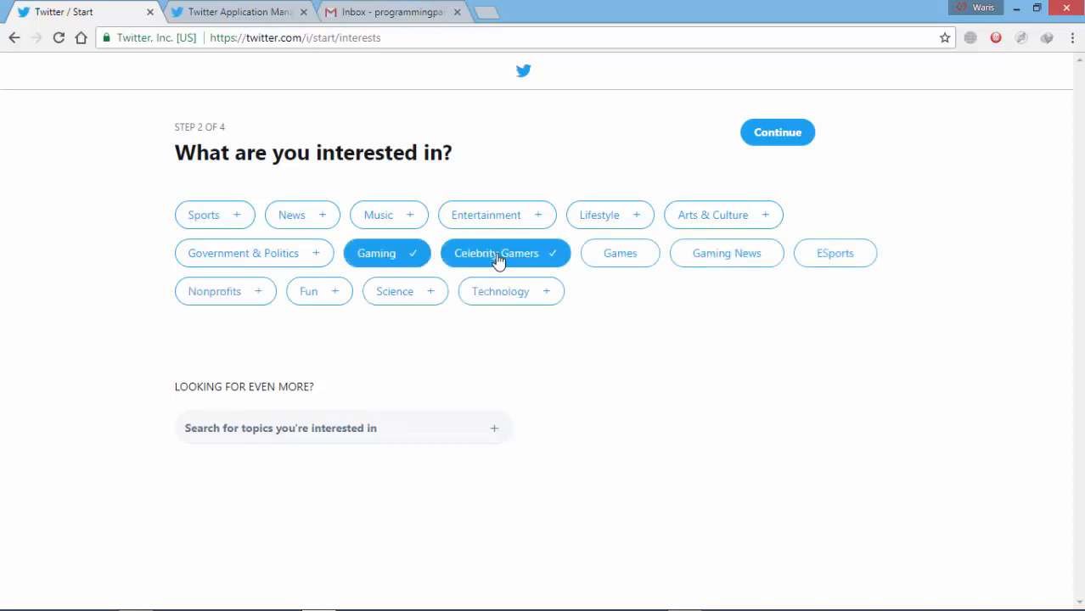
left_click(683, 259)
left_click(608, 258)
left_click(613, 219)
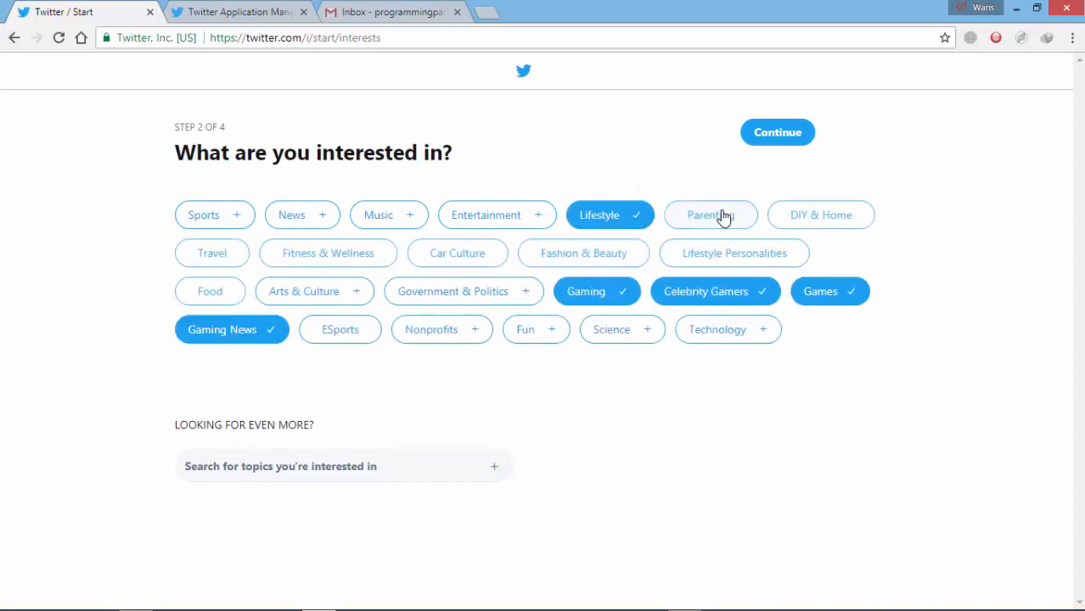
left_click(723, 218)
left_click(765, 253)
left_click(795, 214)
left_click(735, 335)
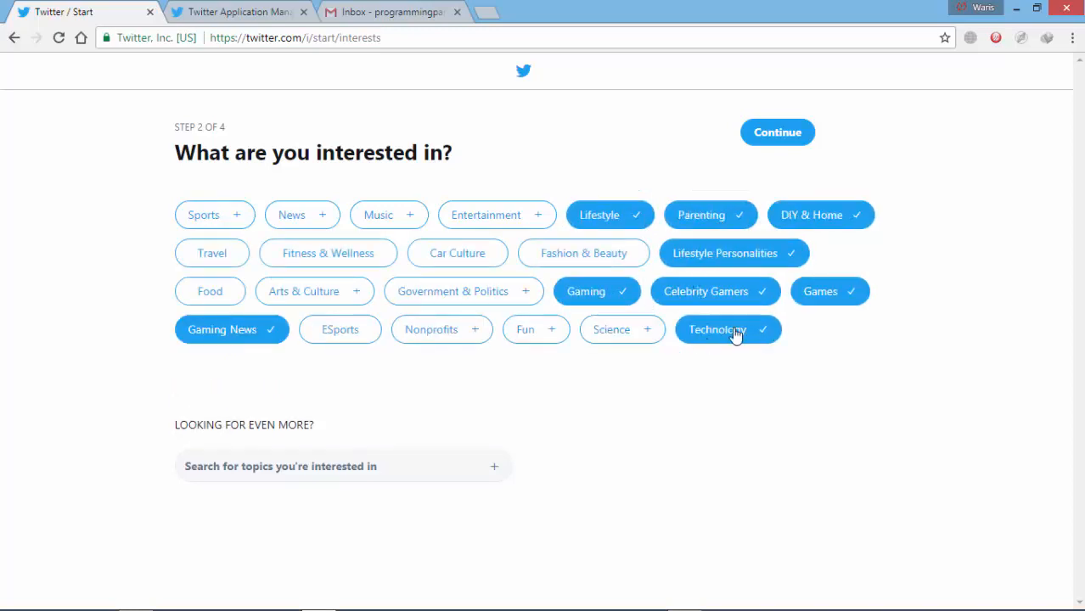
left_click(735, 335)
left_click(618, 336)
left_click(560, 333)
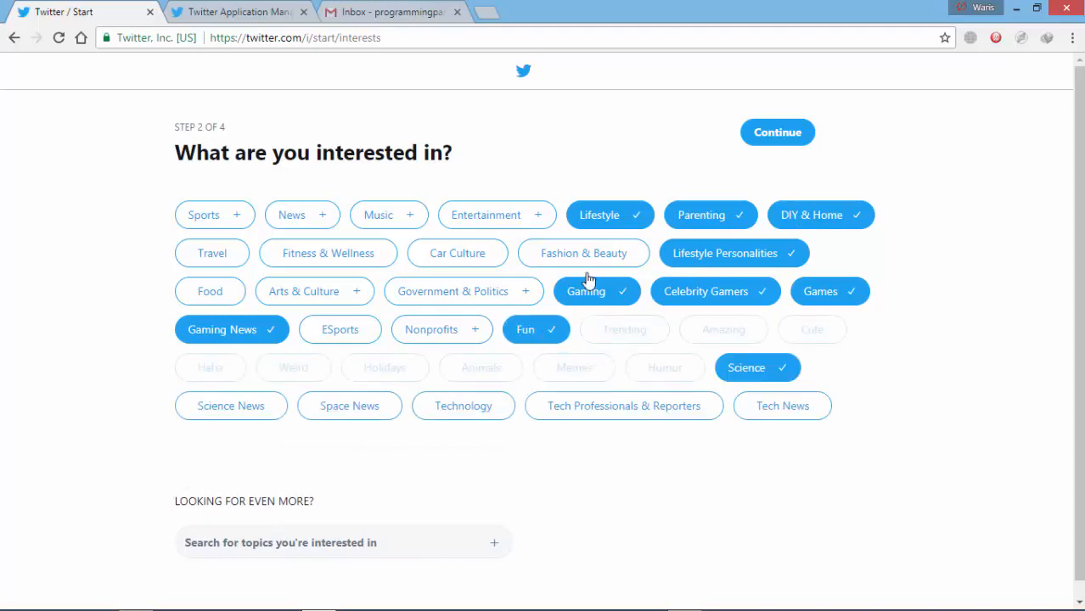
Continue past interests and decline importing contacts.
left_click(768, 131)
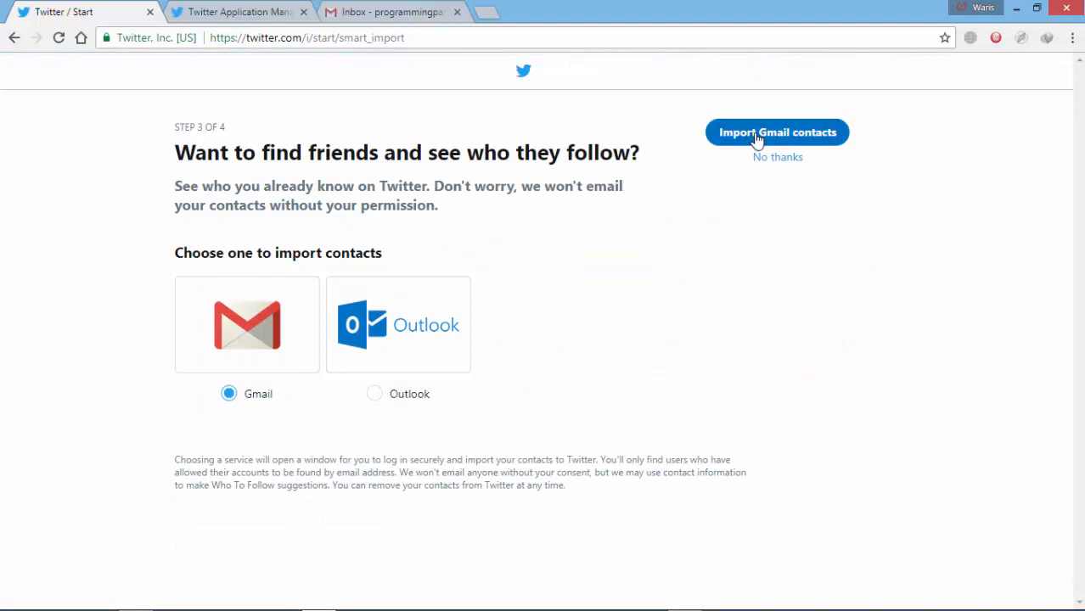
left_click(766, 162)
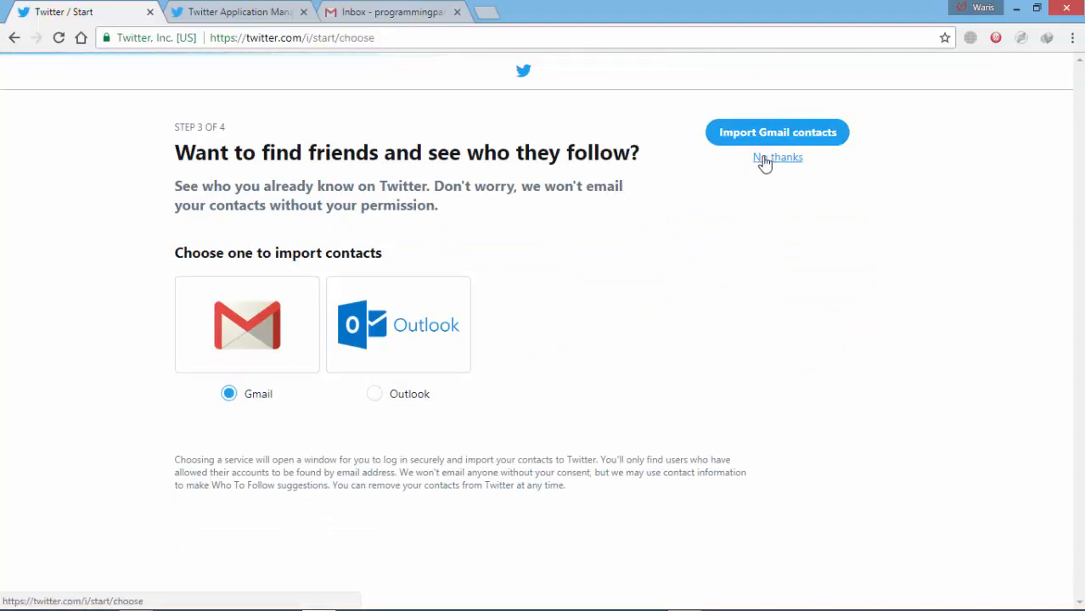
left_click(764, 163)
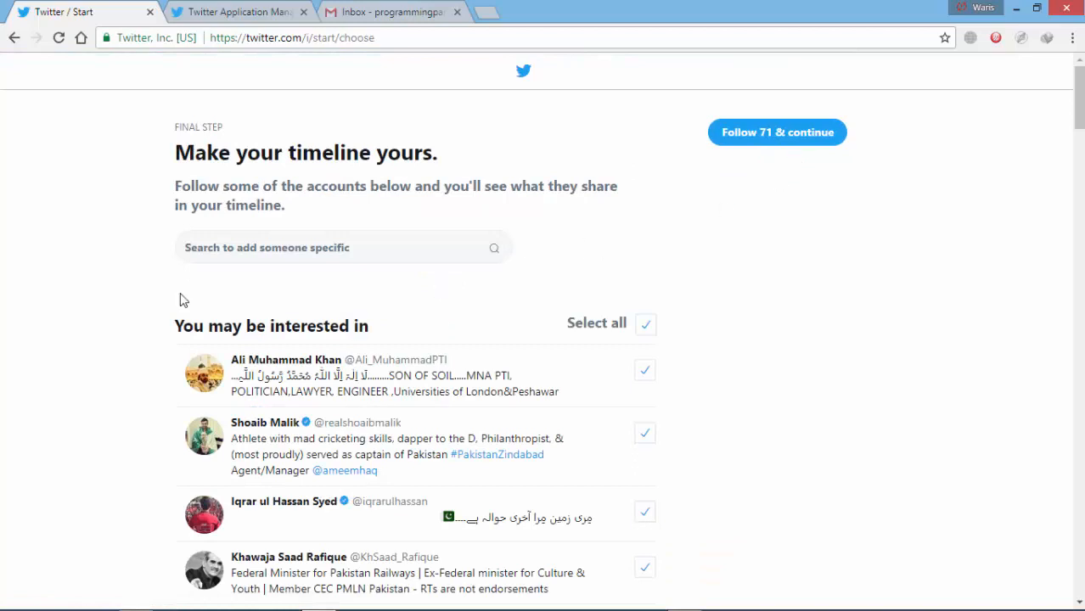
Reload apps.twitter.com in the second tab, then go back to the app development search.
left_click(260, 10)
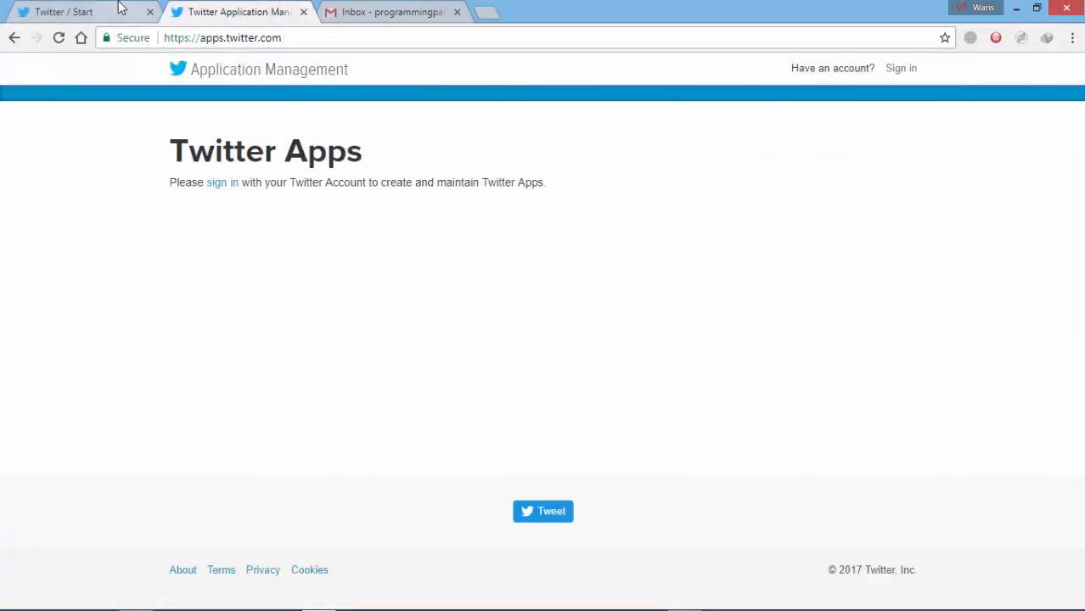
left_click(295, 39)
key("ctrl+c")
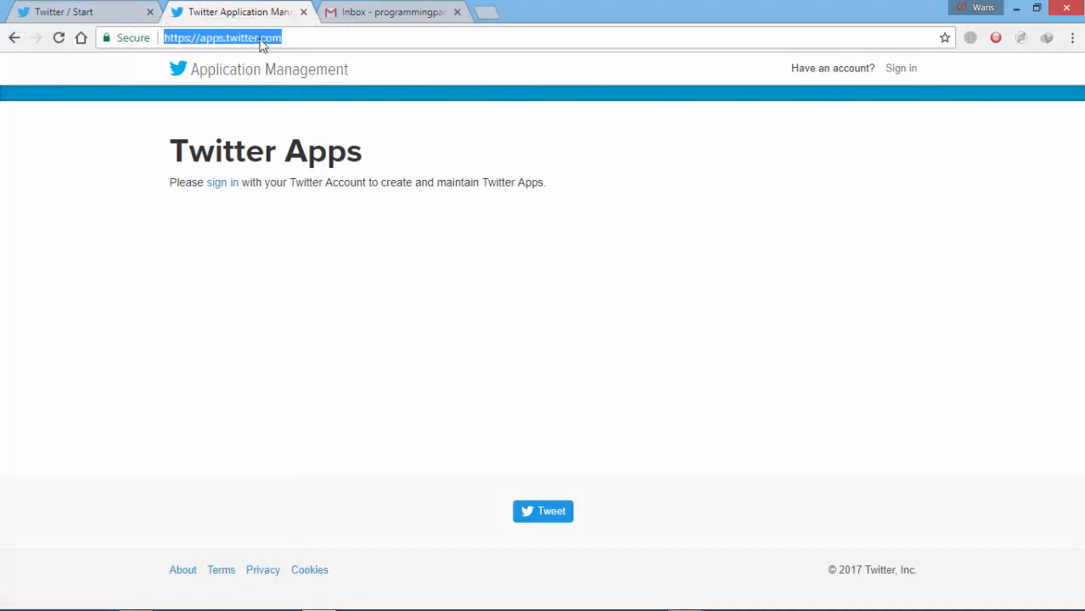
left_click(105, 11)
left_click(283, 38)
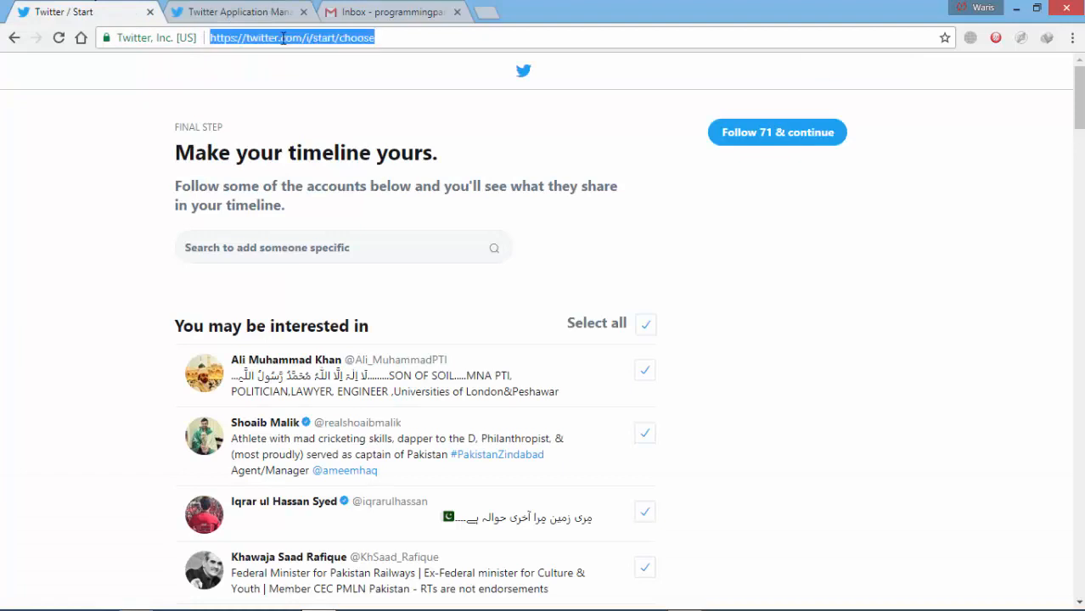
left_click(280, 9)
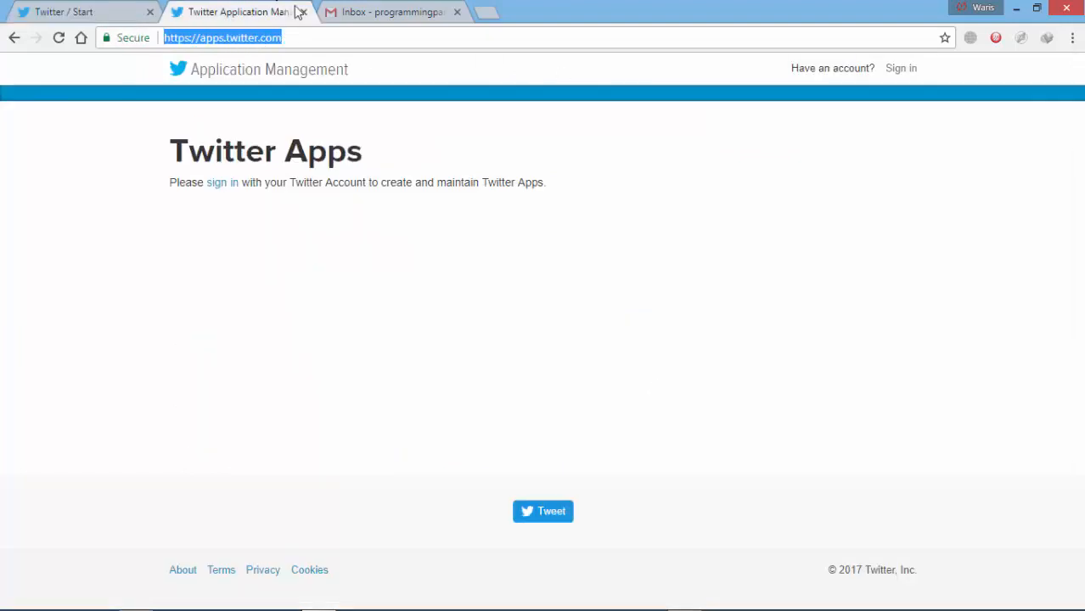
key("BackSpace")
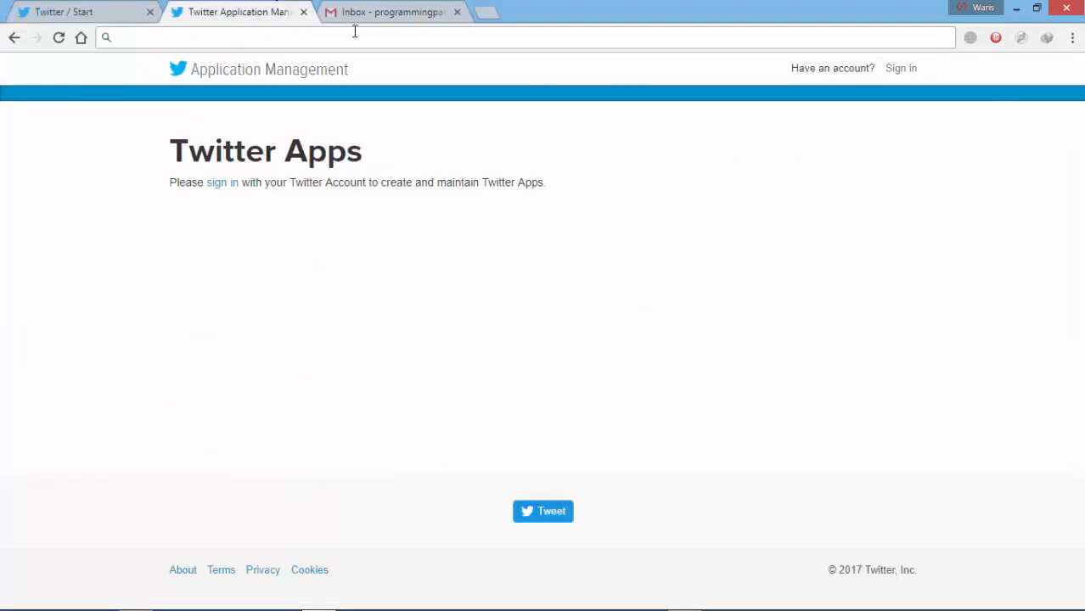
key("ctrl+v")
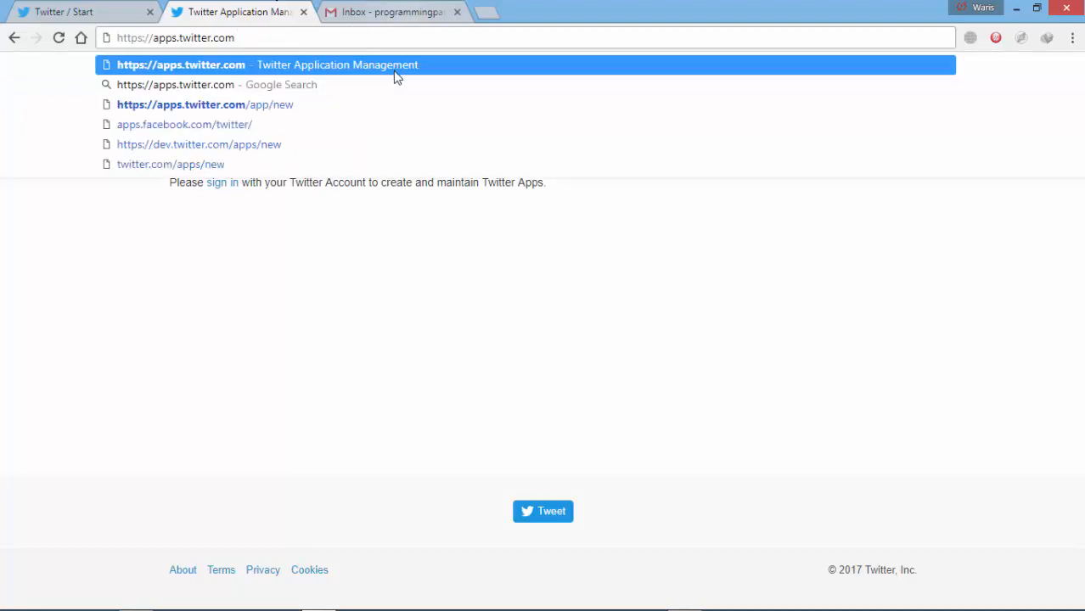
left_click(394, 71)
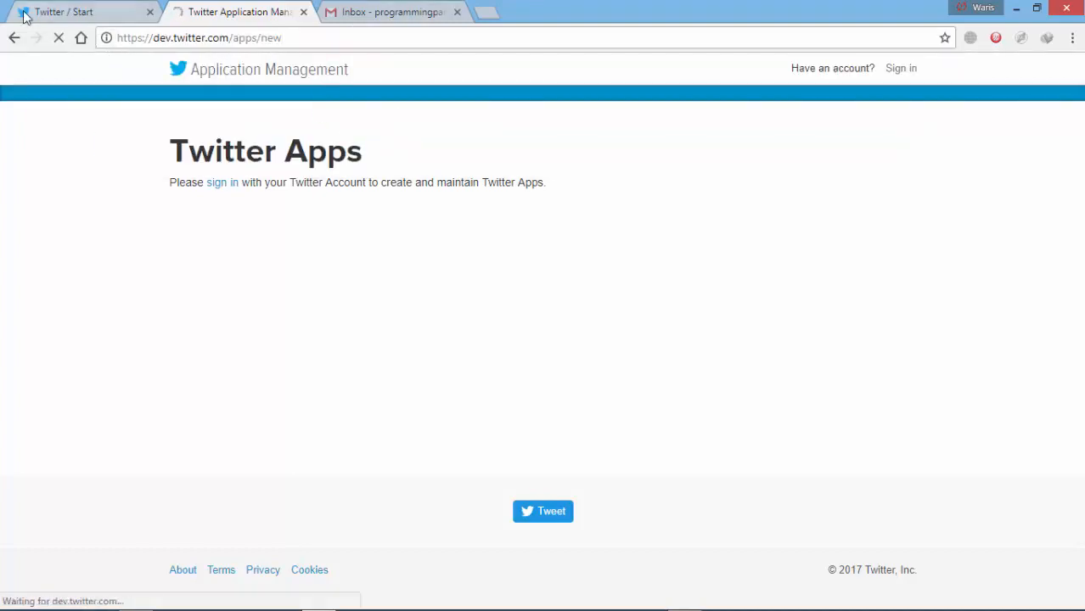
left_click(14, 38)
From the Gmail tab, open a new tab and start typing the app.twitter address.
left_click(356, 11)
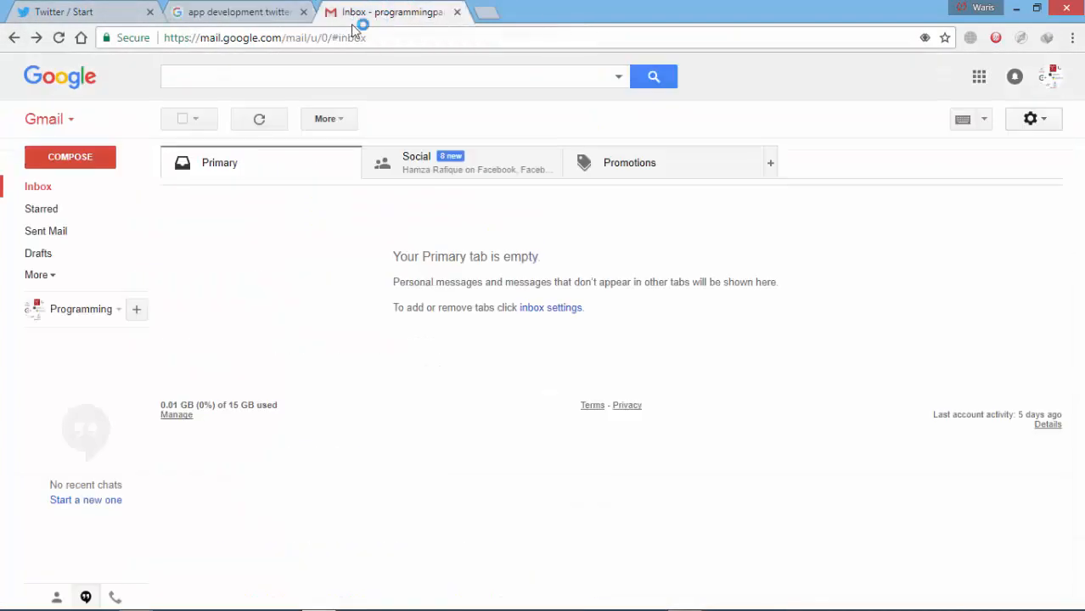
left_click(496, 13)
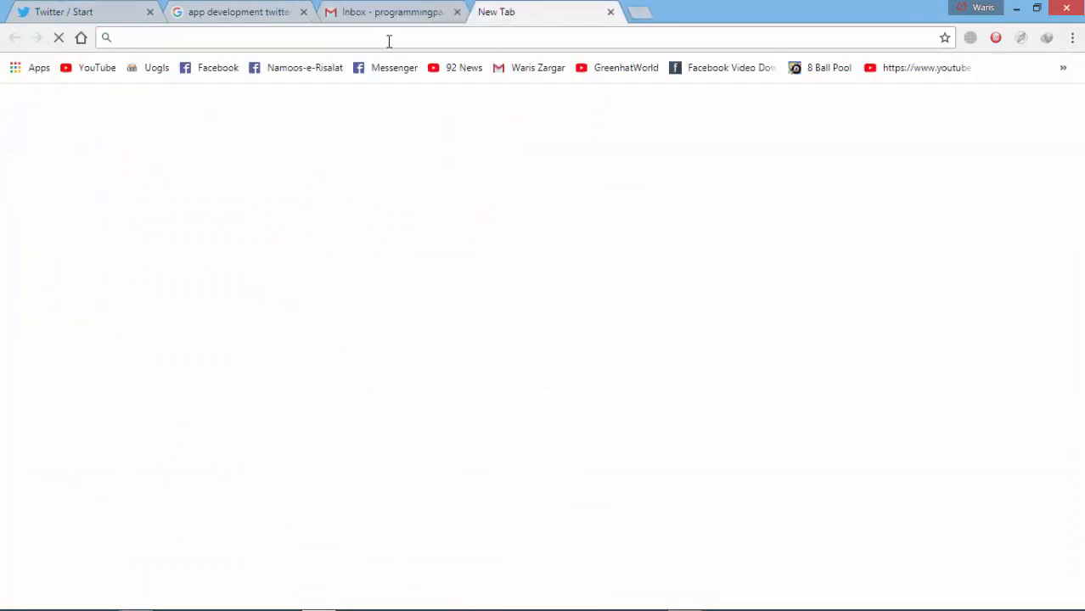
type("app.")
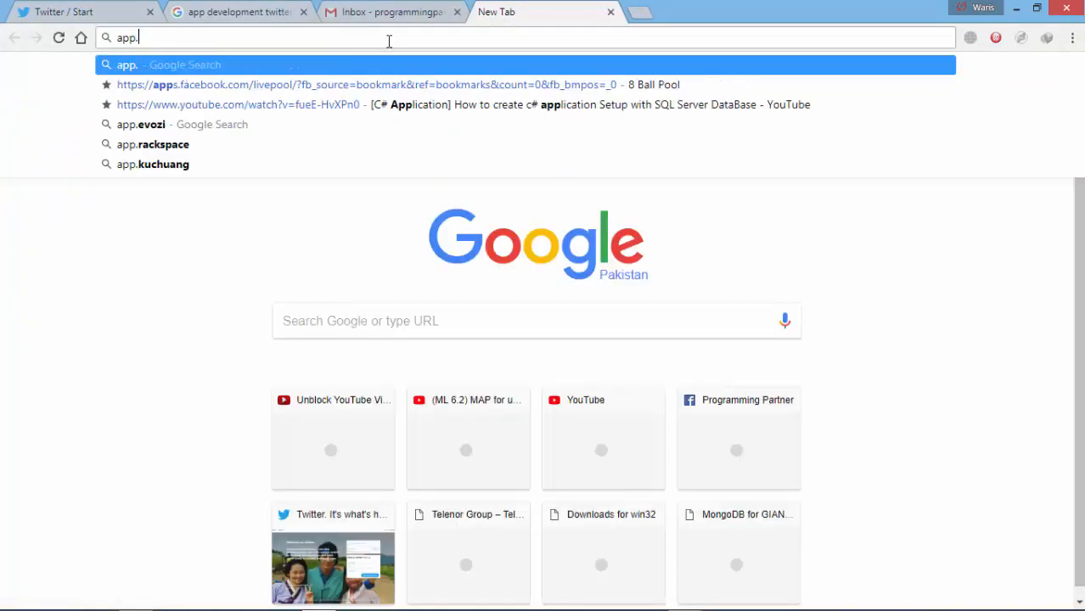
type("twittw==")
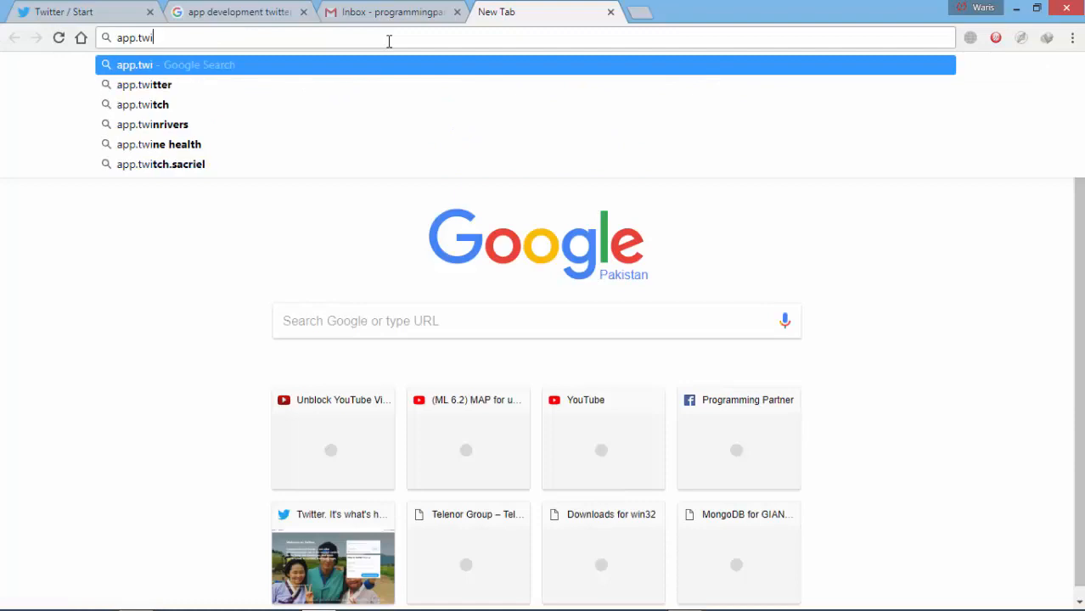
Fix the typo and load app.twitter.com.
key("BackSpace")
key("BackSpace")
key("BackSpace")
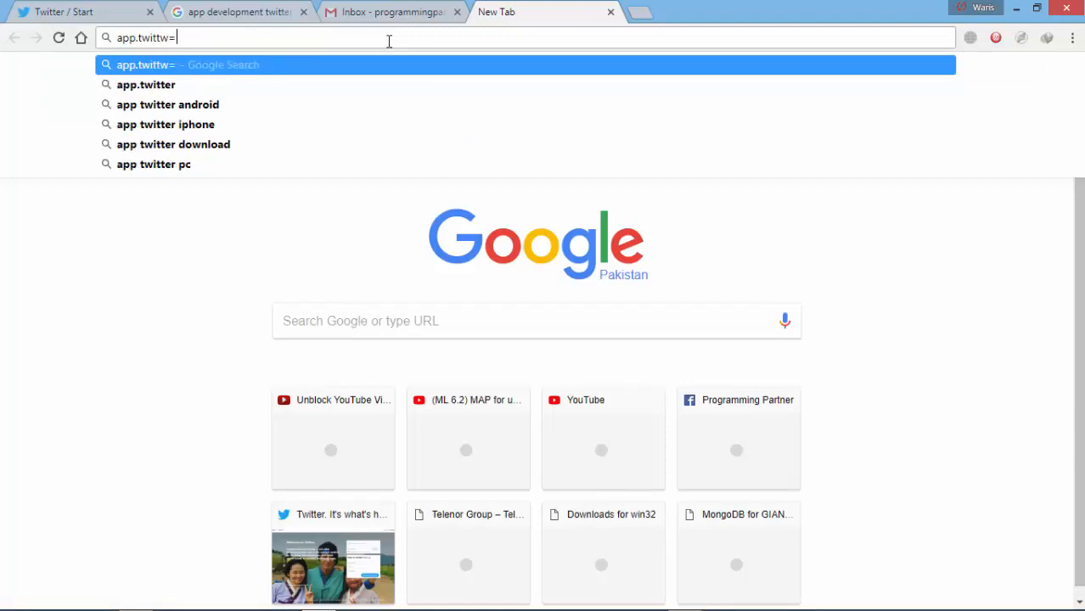
type("er")
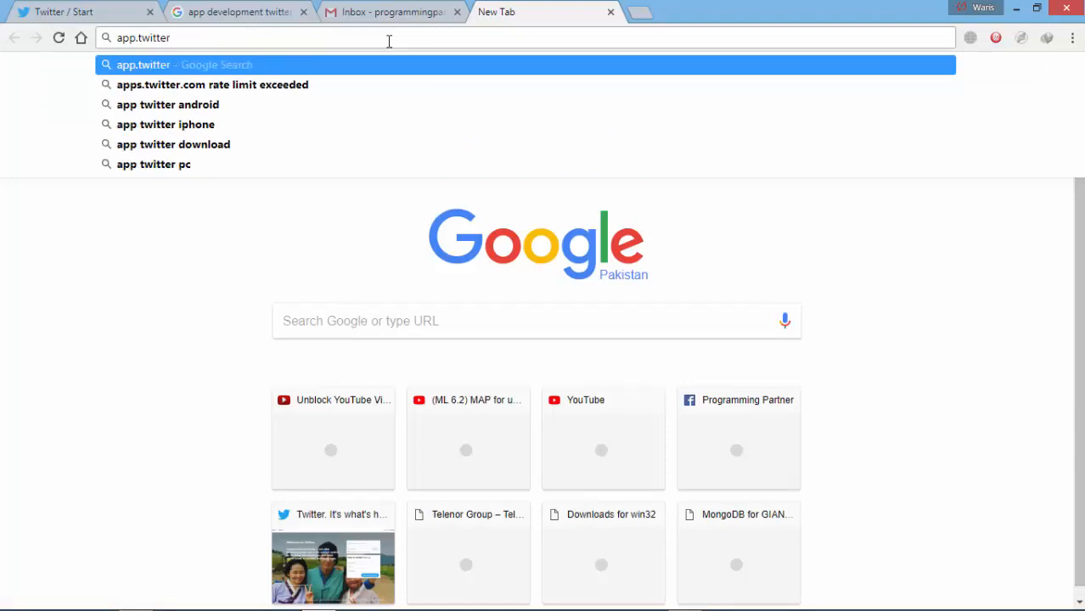
type(".com")
key("Return")
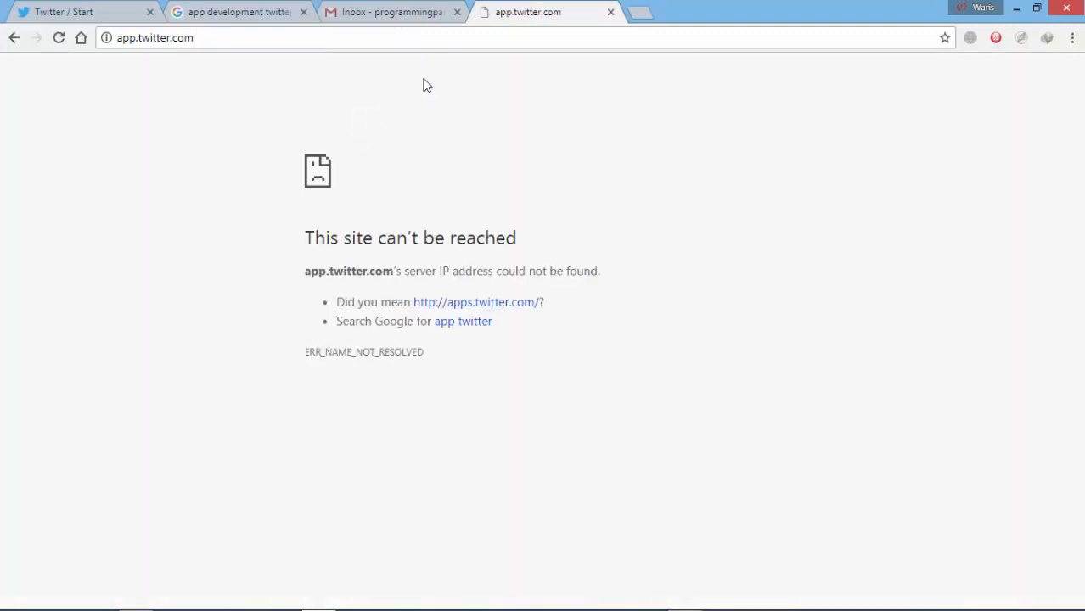
Search Google for 'app devolpment twitter' and open the Twitter Application Management result.
left_click(381, 39)
type("ap")
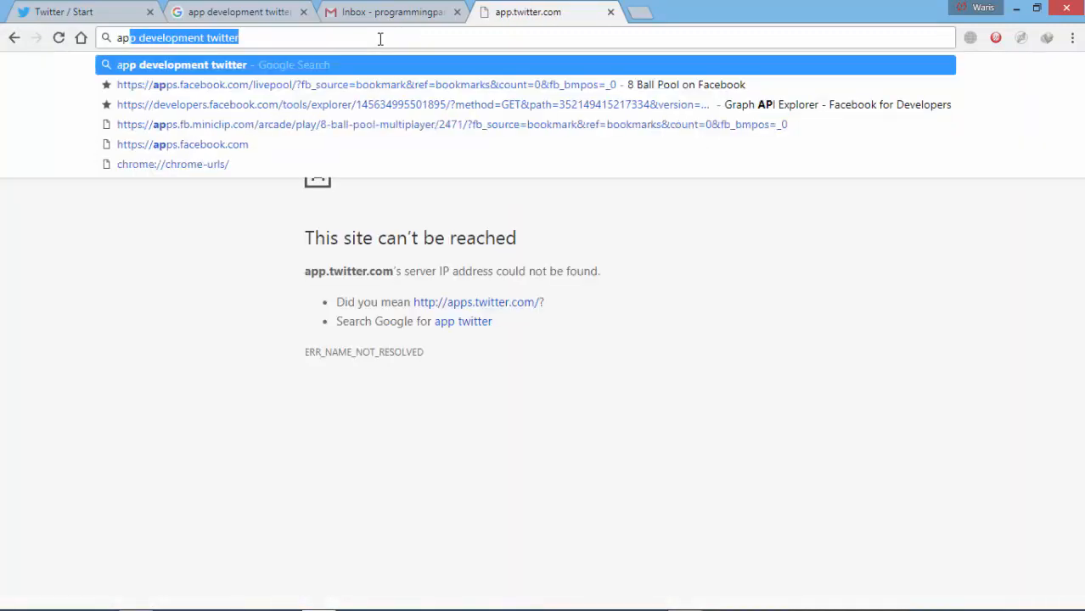
type("p devolp")
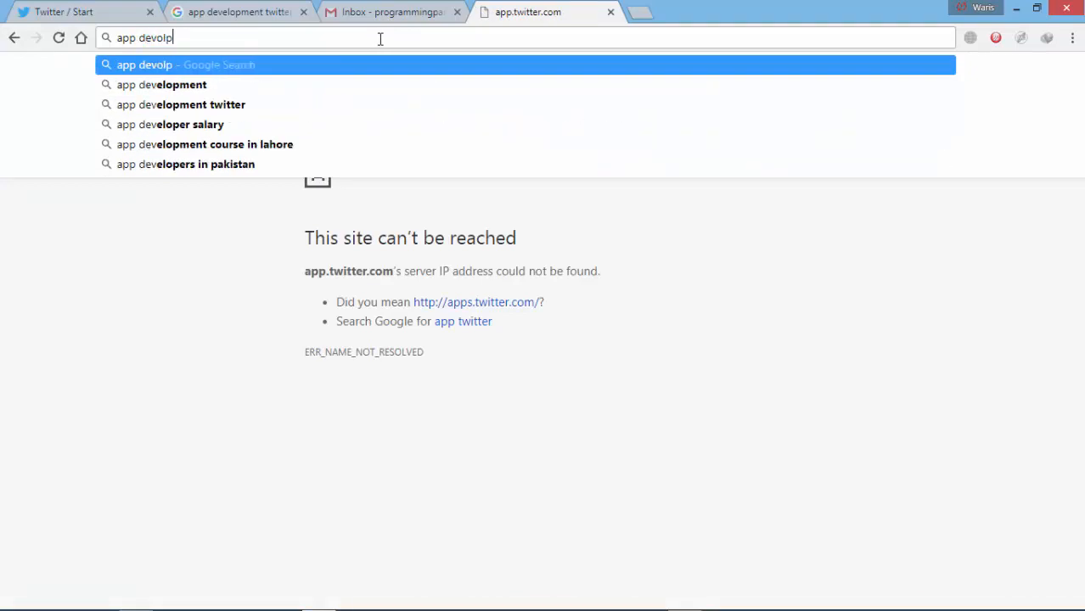
type("ment t")
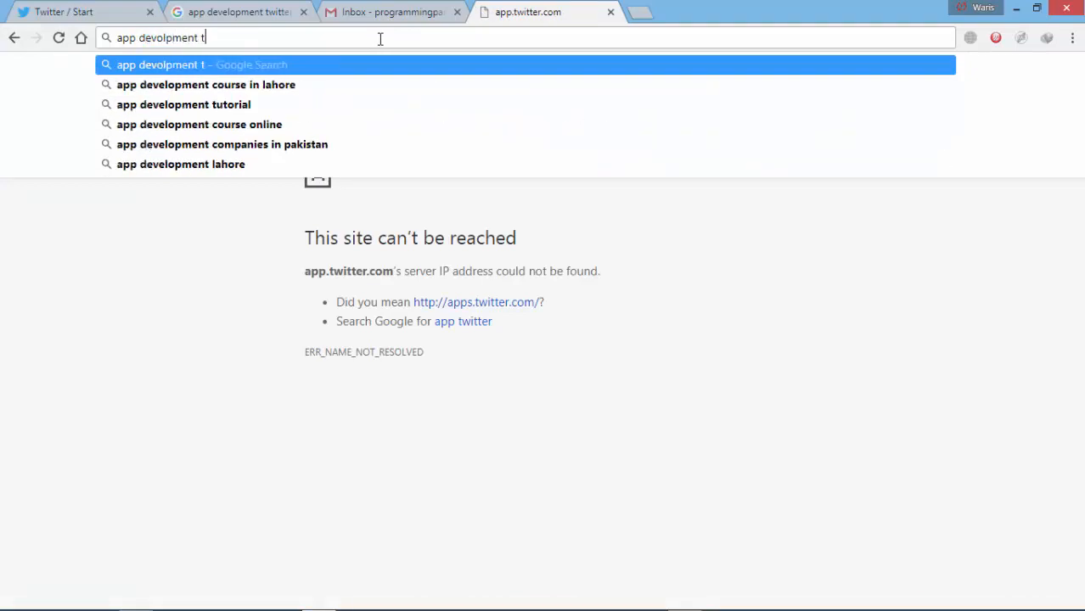
type("witter")
key("Return")
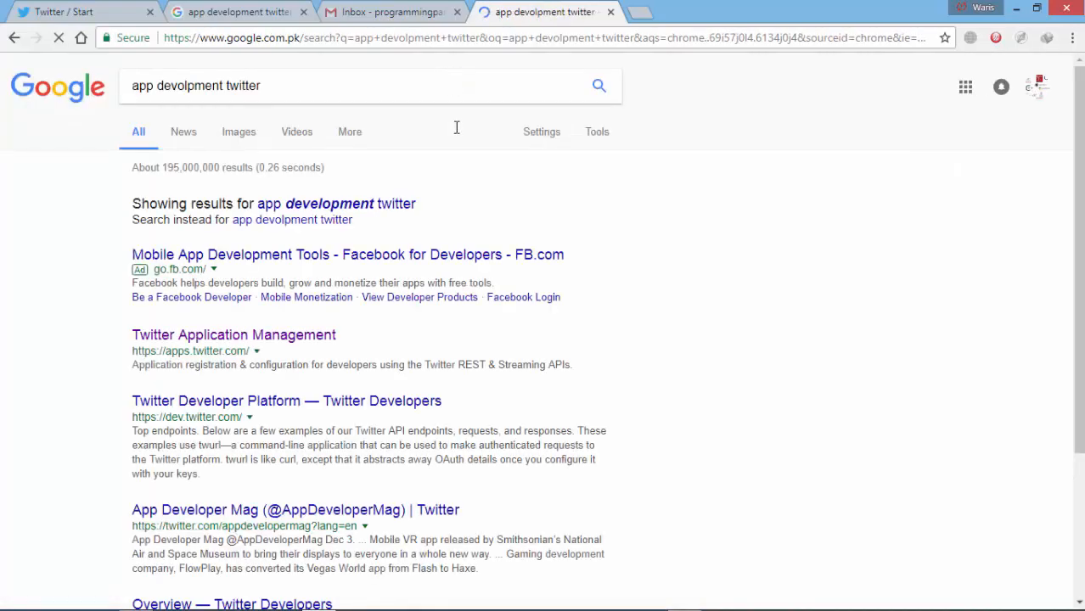
left_click(231, 337)
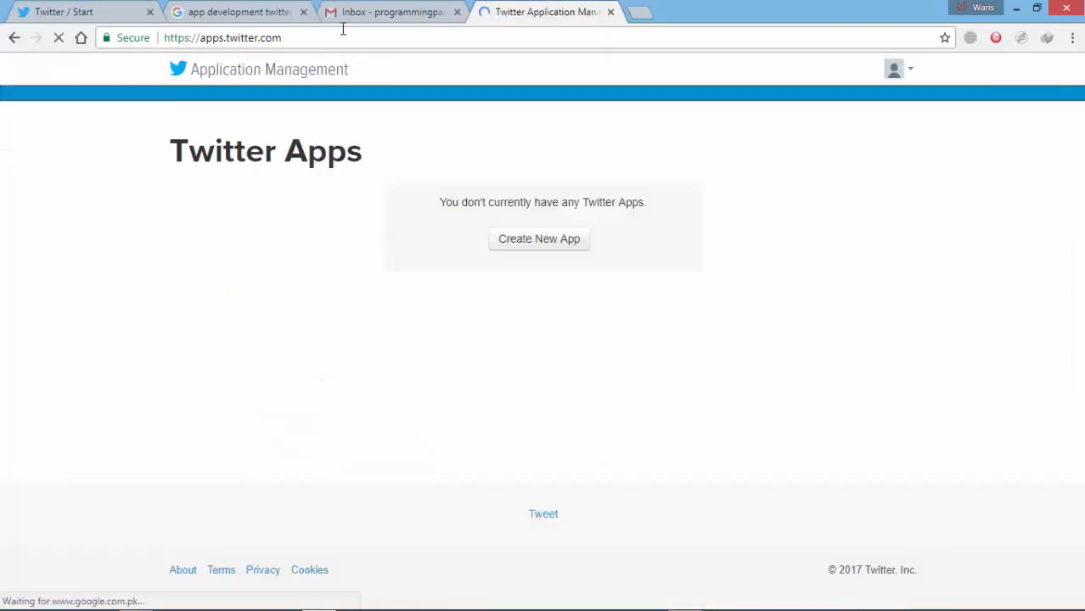
Close the Google search tab and start a new app from the Twitter Apps page.
left_click(304, 12)
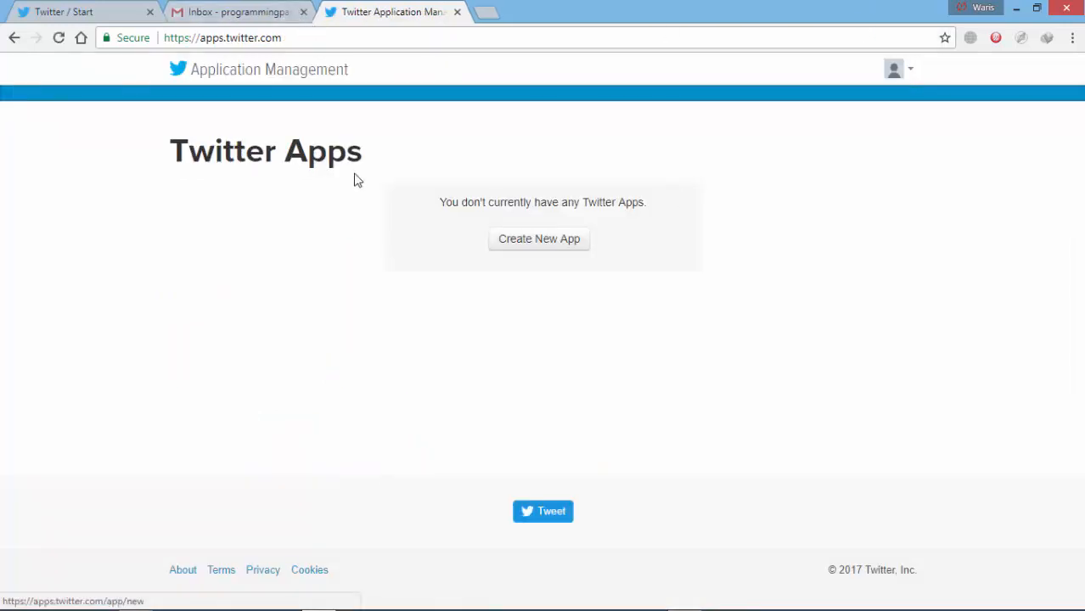
left_click(93, 8)
left_click(204, 12)
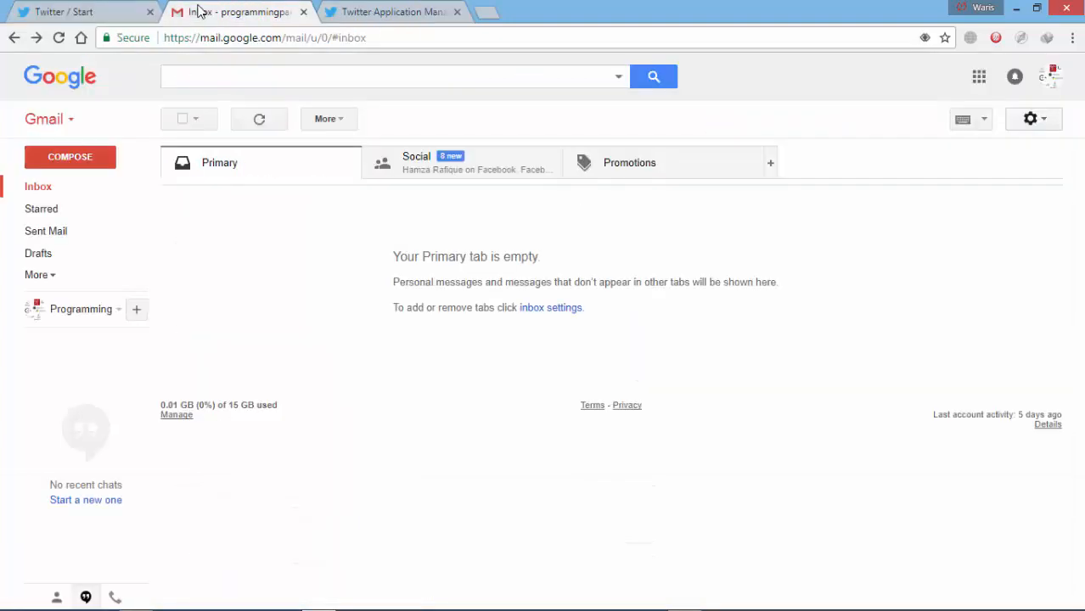
left_click(376, 10)
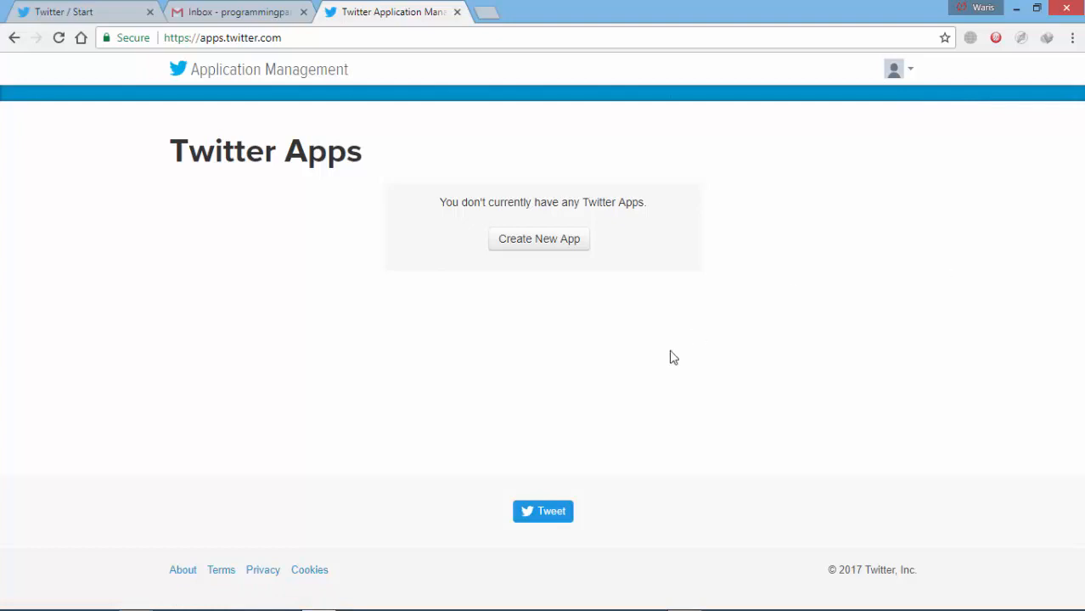
left_click(528, 246)
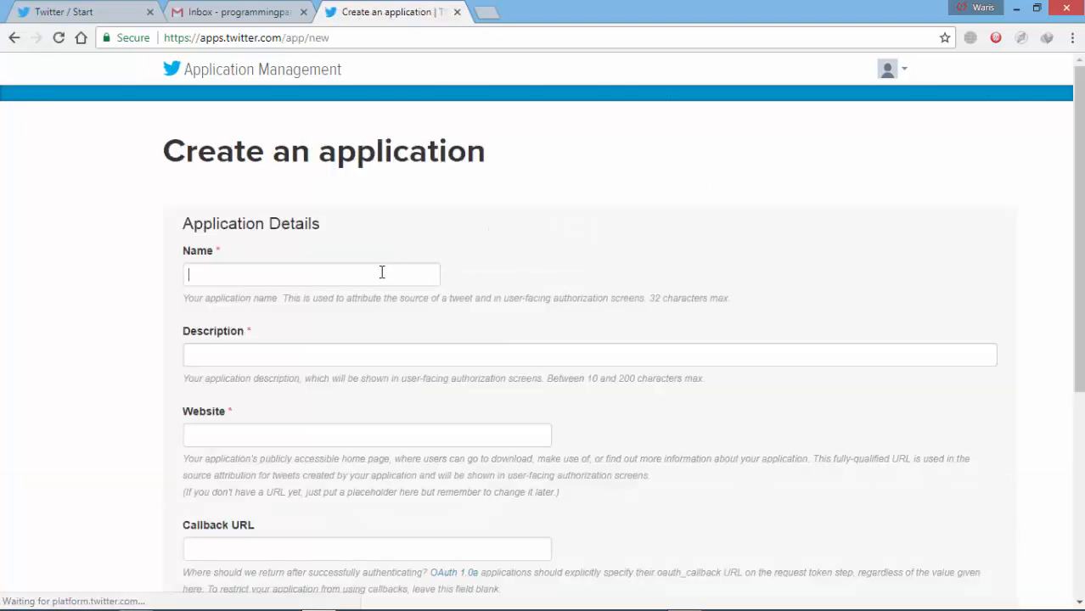
Name the app PogrammingPartnerHelpfull with description 'This is formy tr project for dwdm'.
left_click(382, 272)
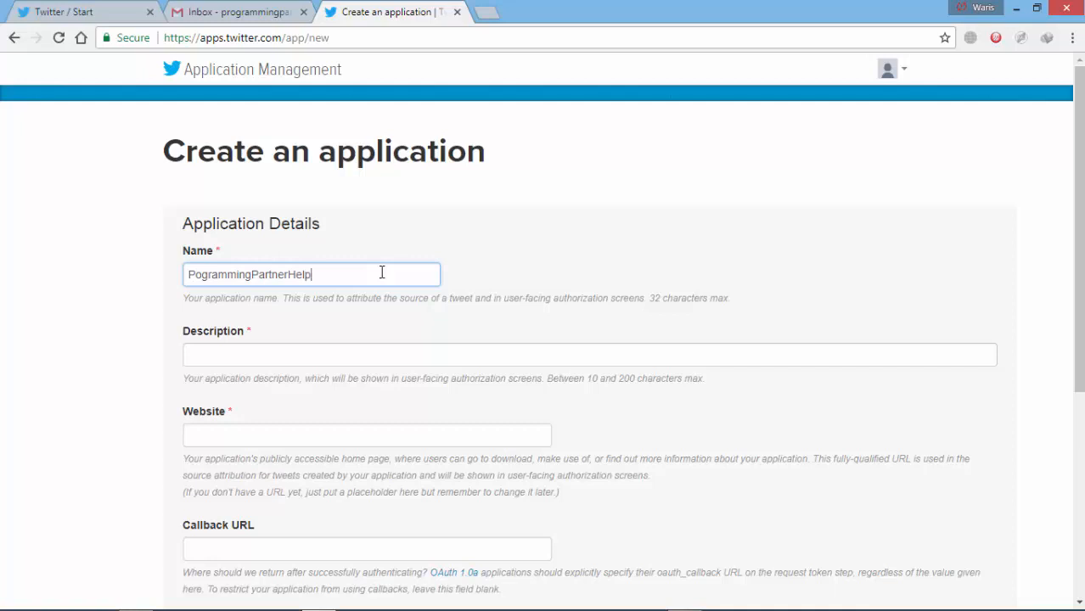
left_click(301, 355)
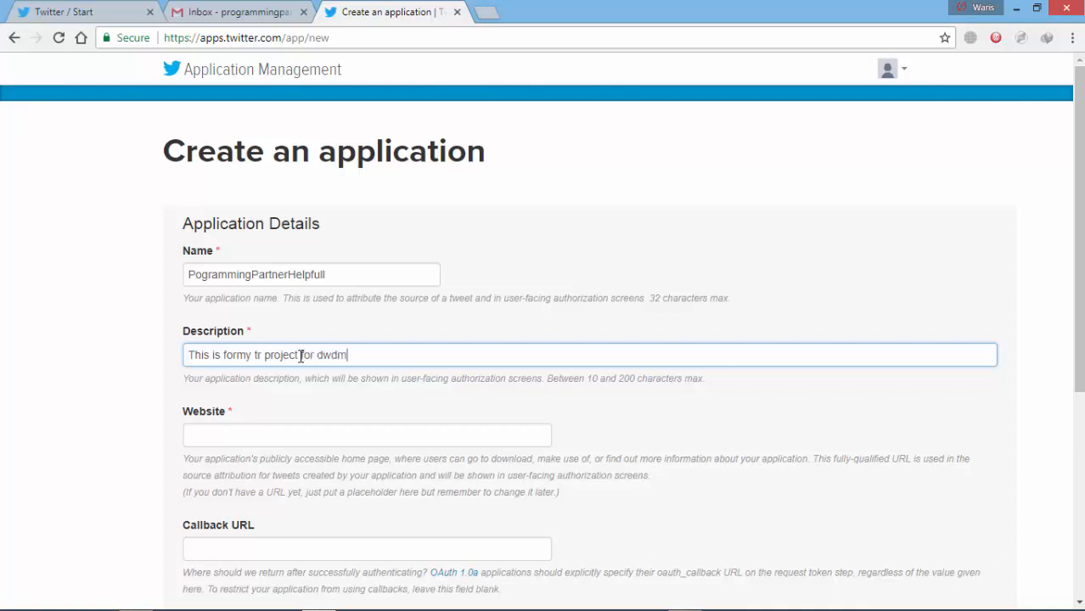
left_click(381, 436)
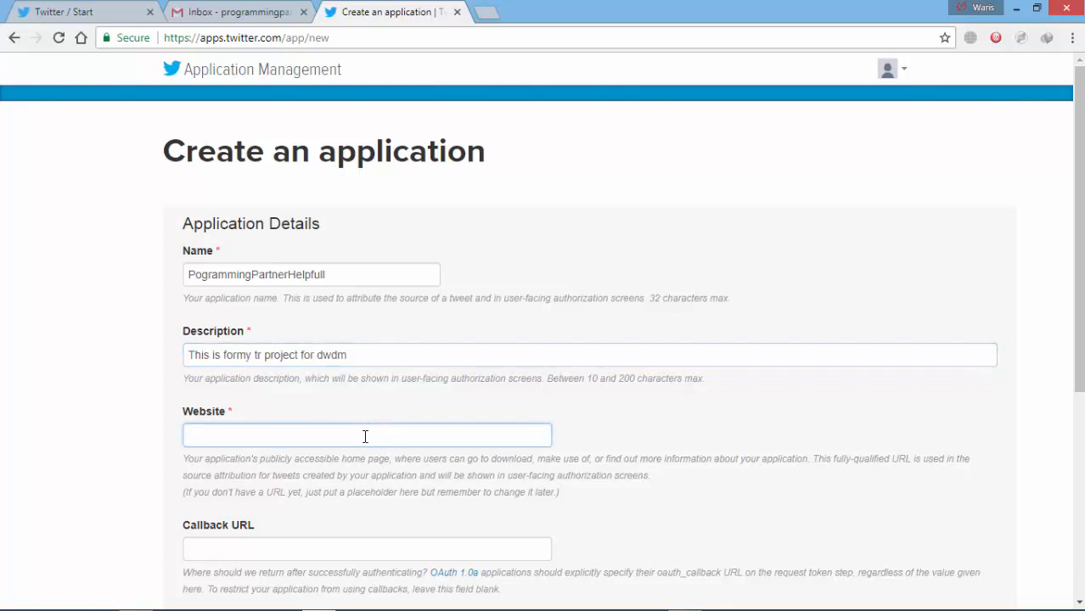
scroll(331, 435, "down", 2)
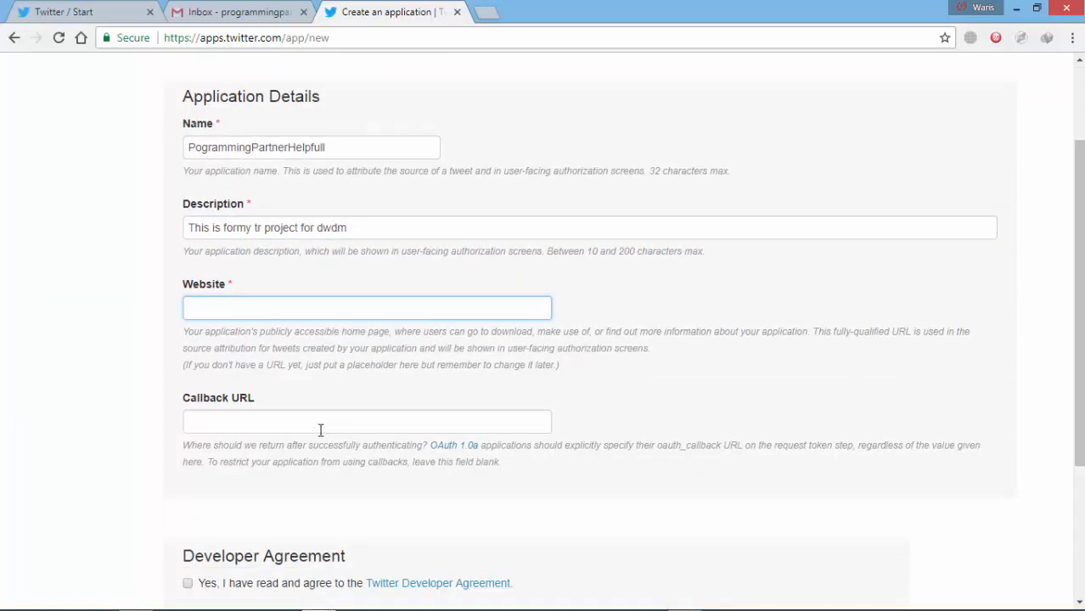
In a new tab, search for the owner's WordPress.com address and open the blog.
left_click(489, 23)
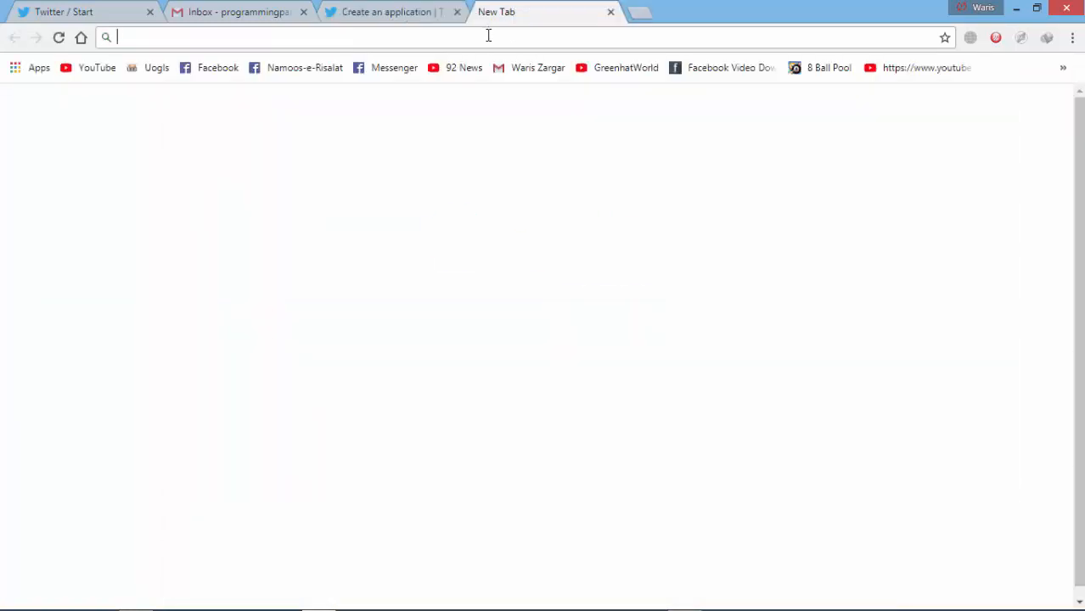
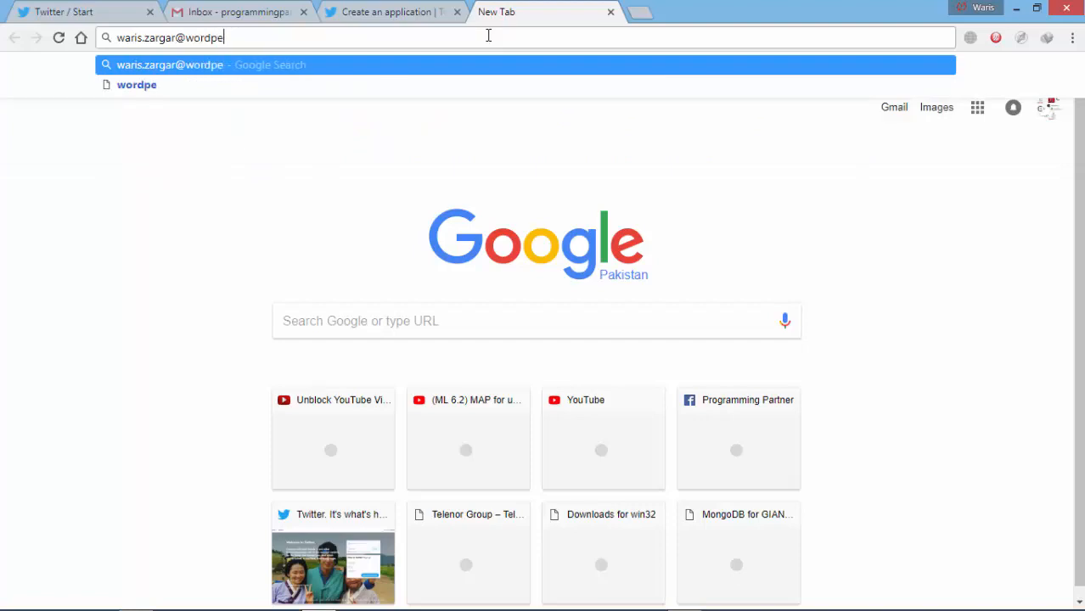
key("Return")
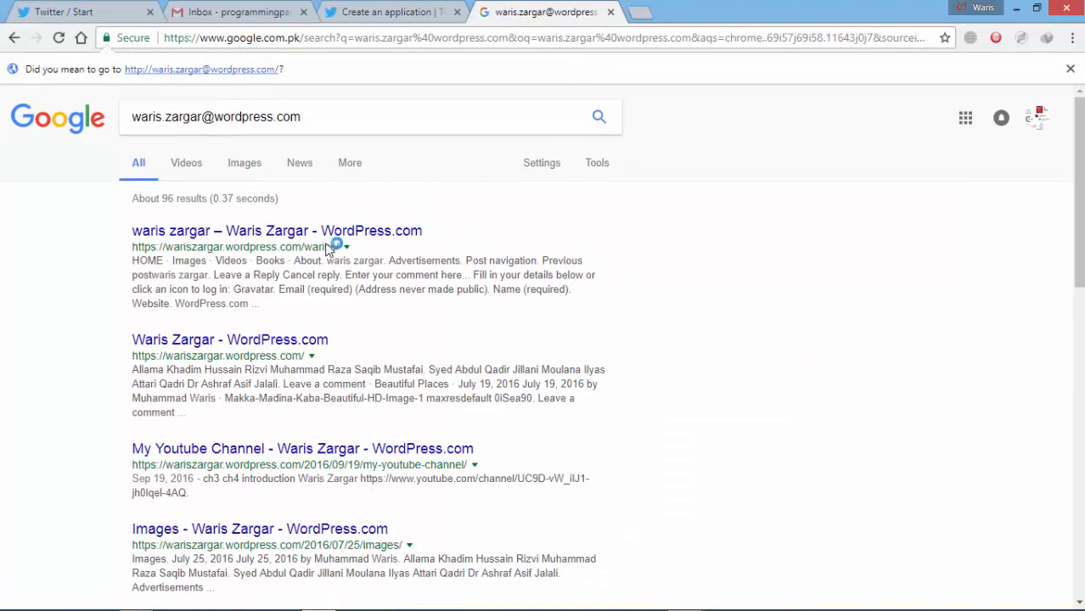
left_click(263, 237)
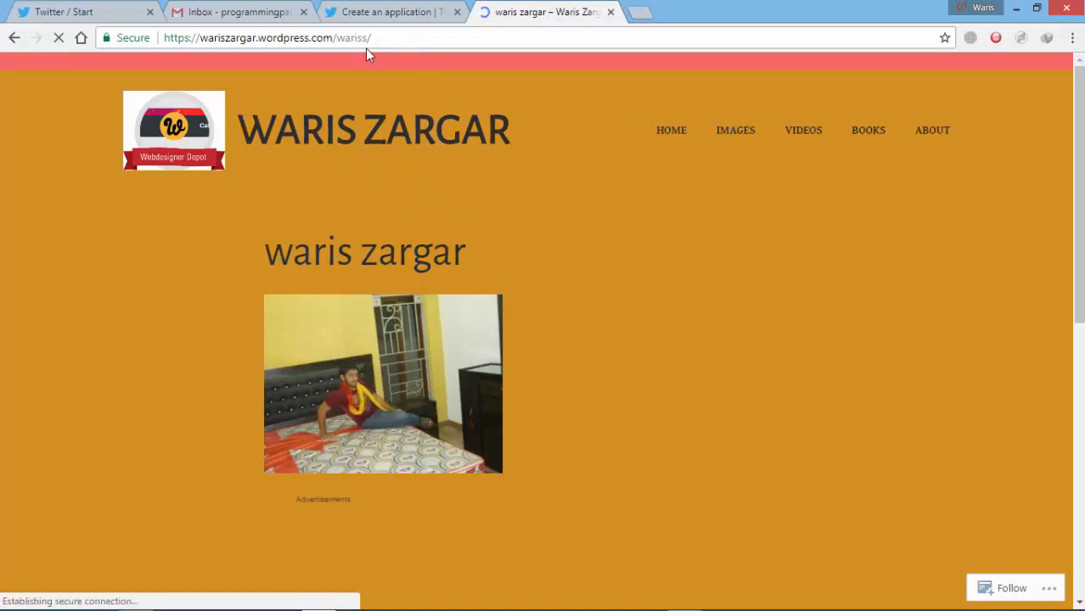
Trim the blog URL to its home address and copy it.
left_click_drag(388, 37, 338, 36)
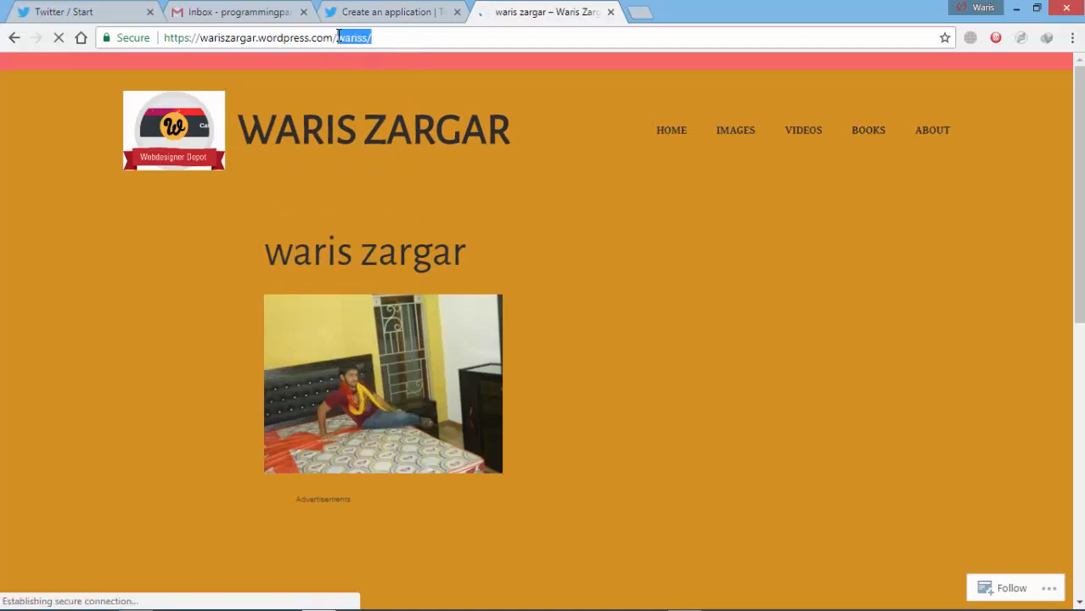
key("BackSpace")
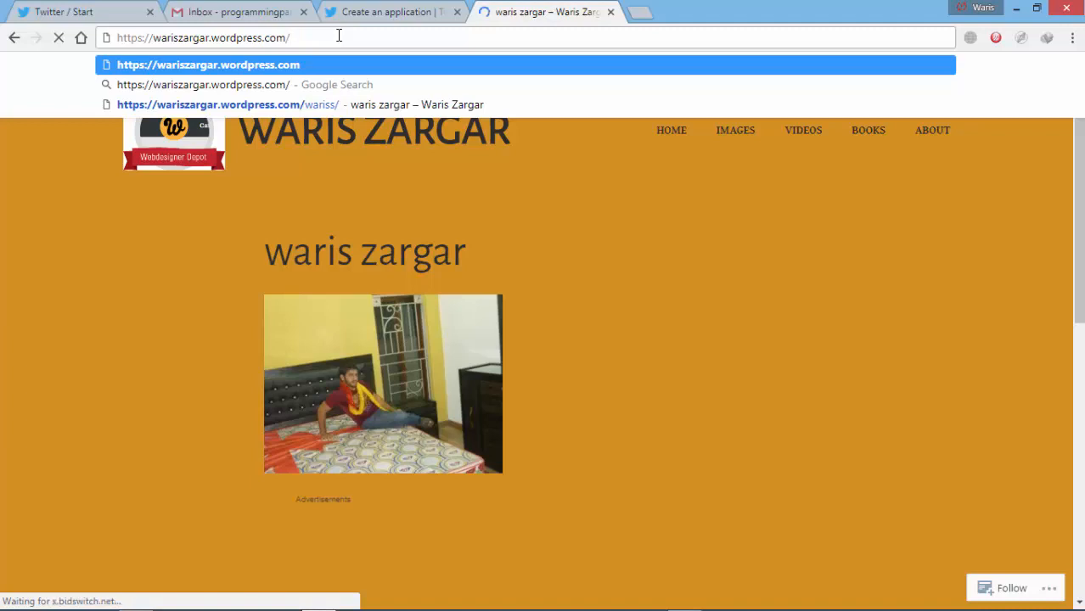
key("ctrl+shift+Left")
key("ctrl+shift+Left")
key("ctrl+shift+Left")
key("ctrl+shift+Left")
key("ctrl+c")
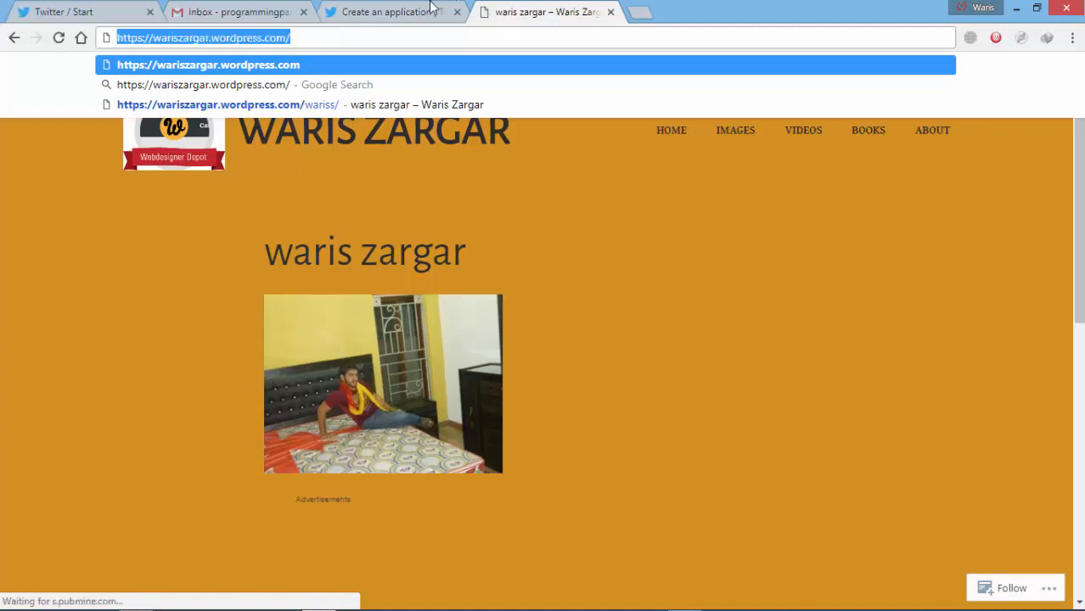
left_click(432, 10)
Paste the blog home address into both Website and Callback URL fields.
key("ctrl+v")
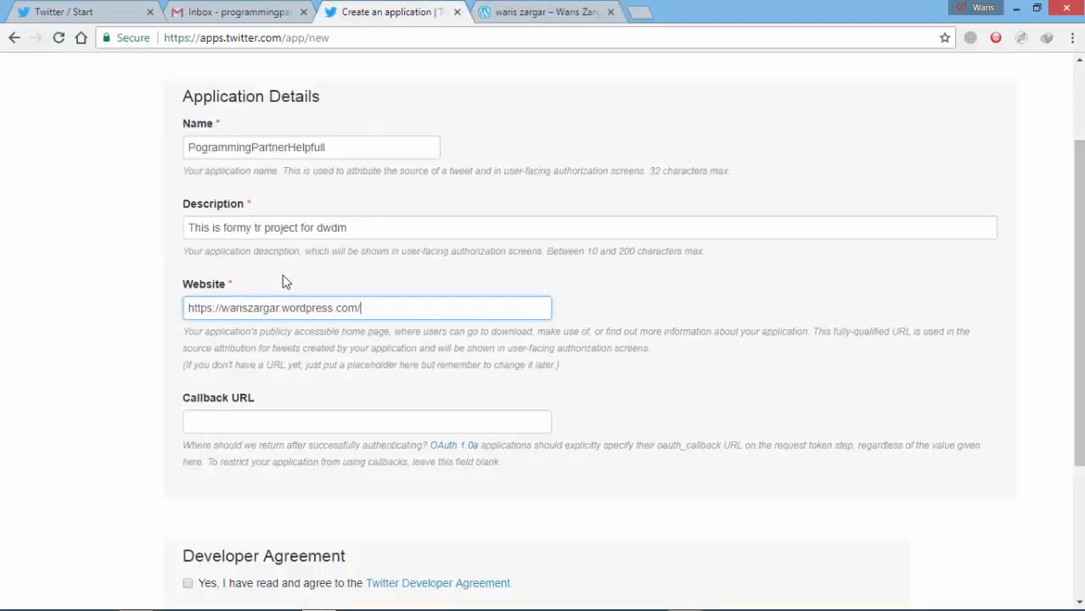
left_click(280, 432)
key("ctrl+v")
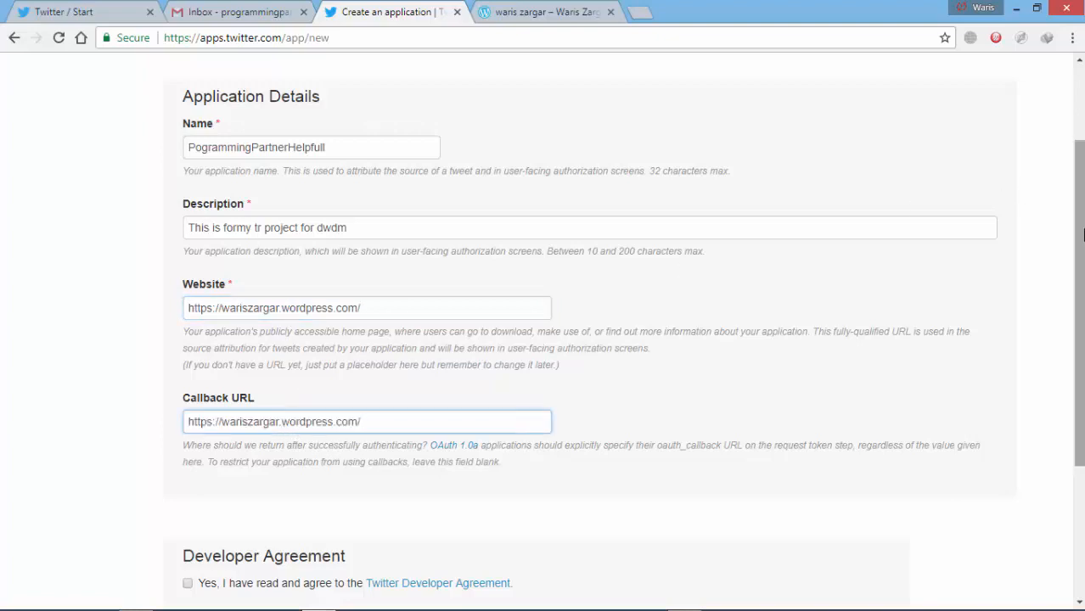
left_click(592, 10)
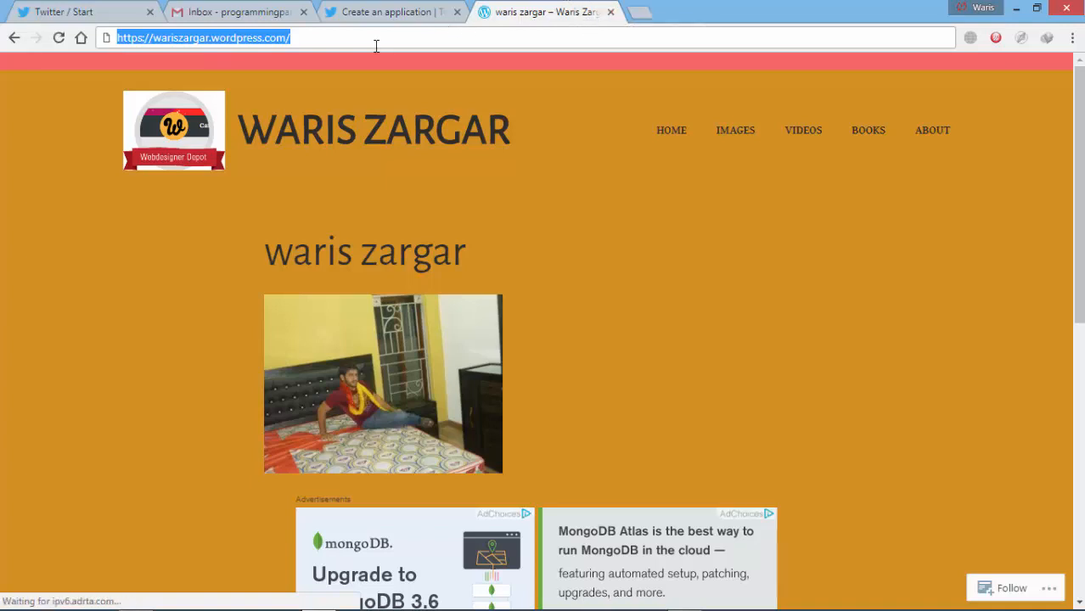
left_click(376, 11)
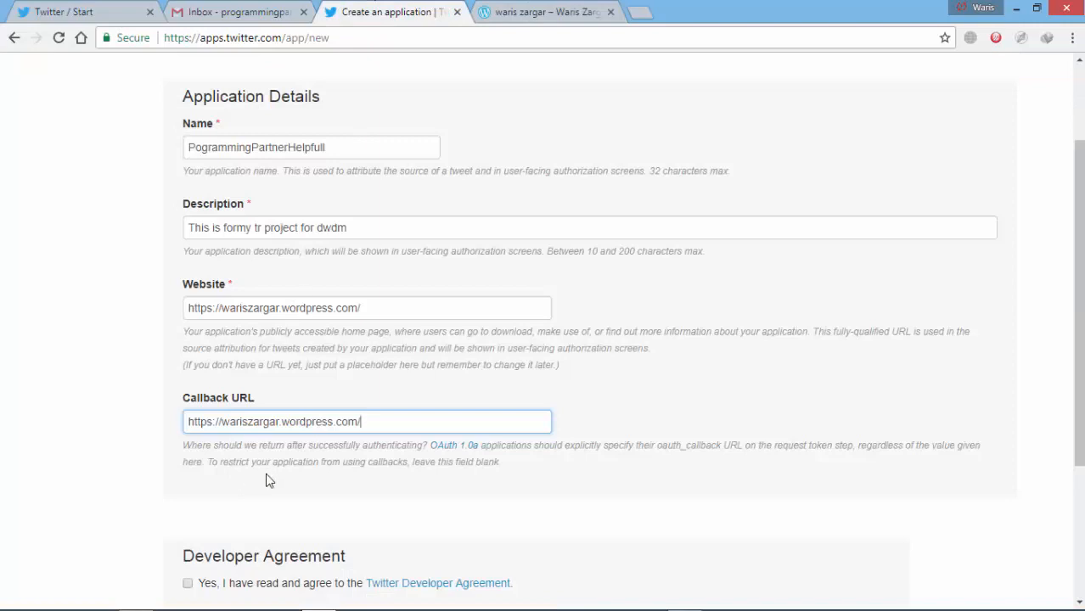
Accept the Developer Agreement and submit the new Twitter application.
scroll(1078, 255, "down", 1)
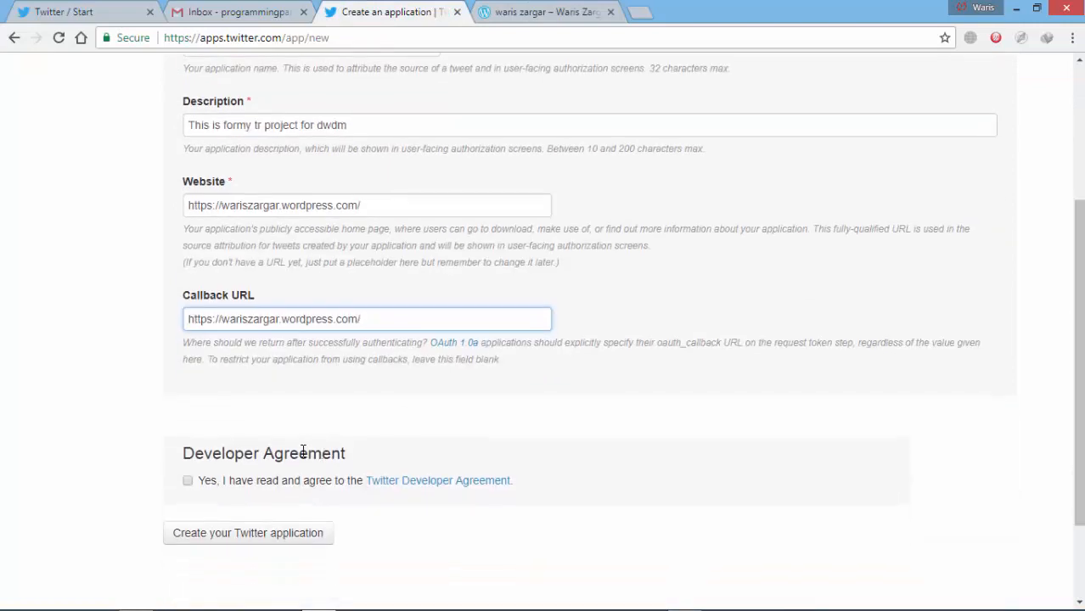
left_click(190, 482)
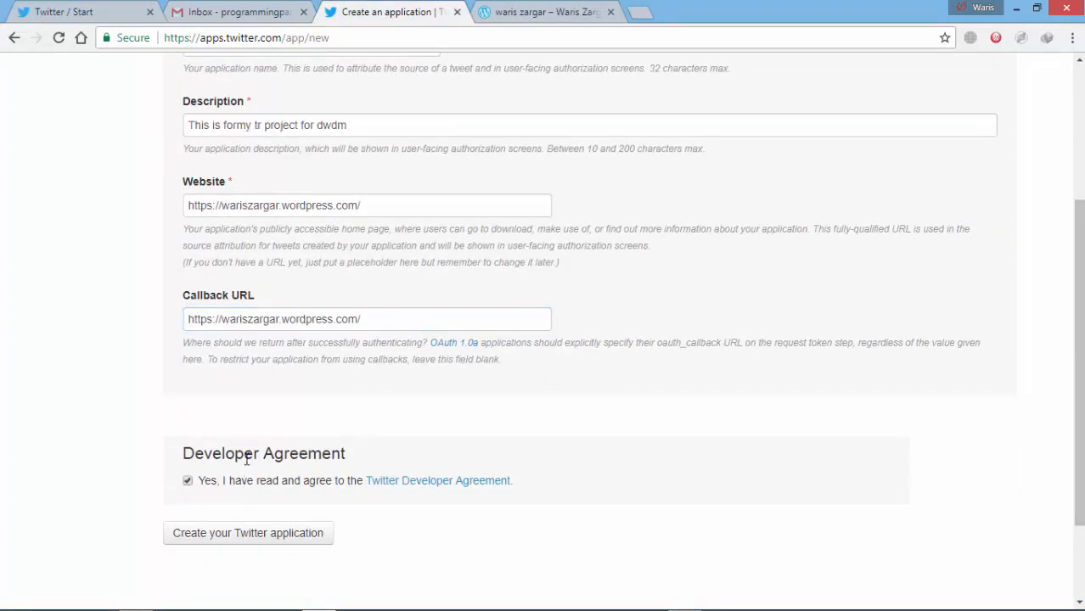
left_click_drag(219, 484, 259, 485)
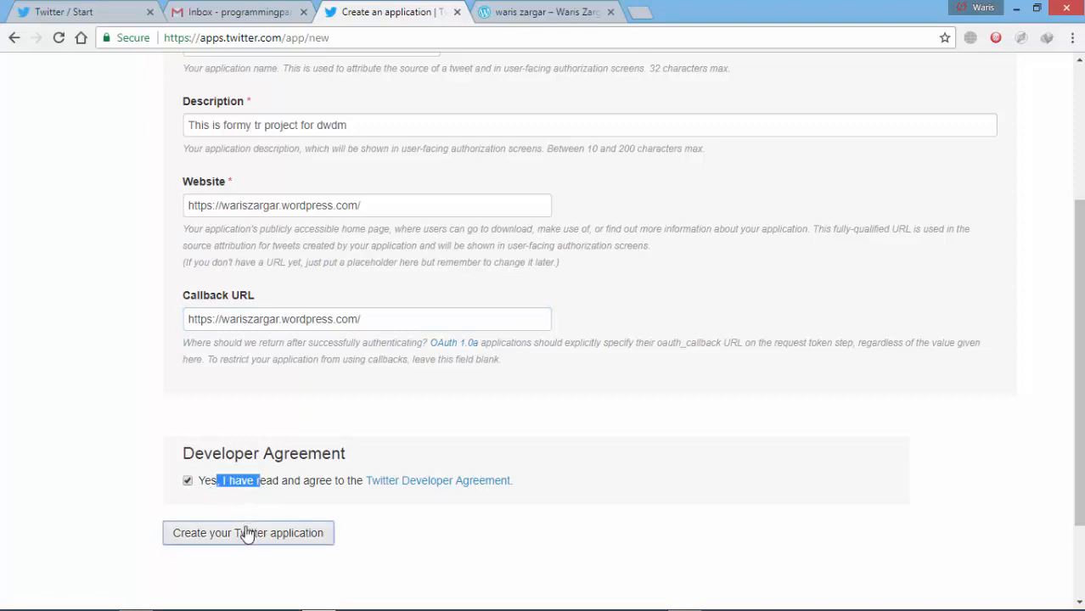
left_click(247, 533)
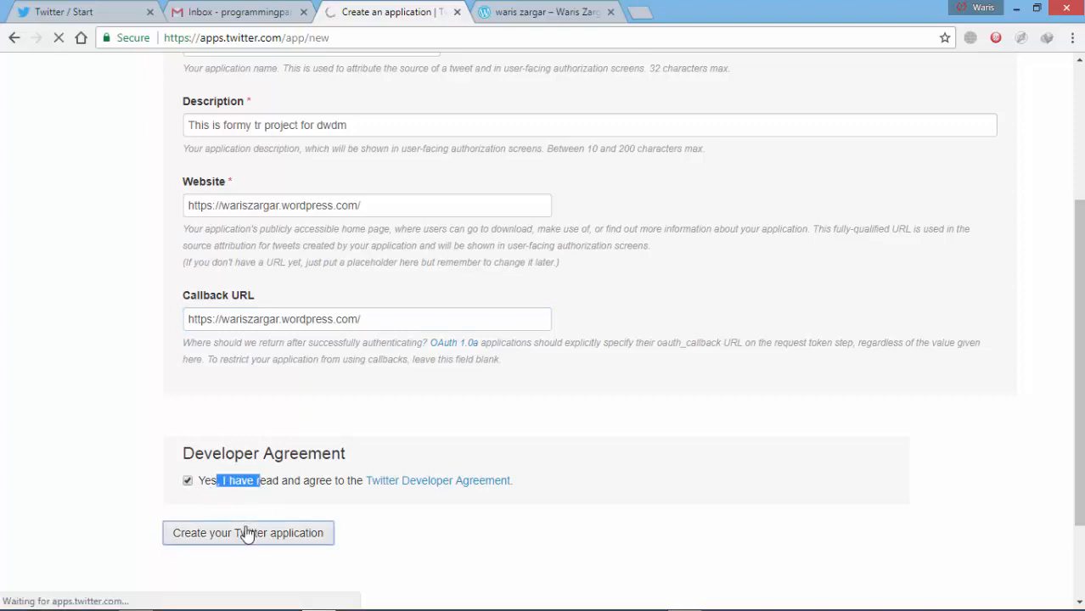
Close the leftover Twitter / Start tab and switch to the newly created app's tab.
left_click(135, 17)
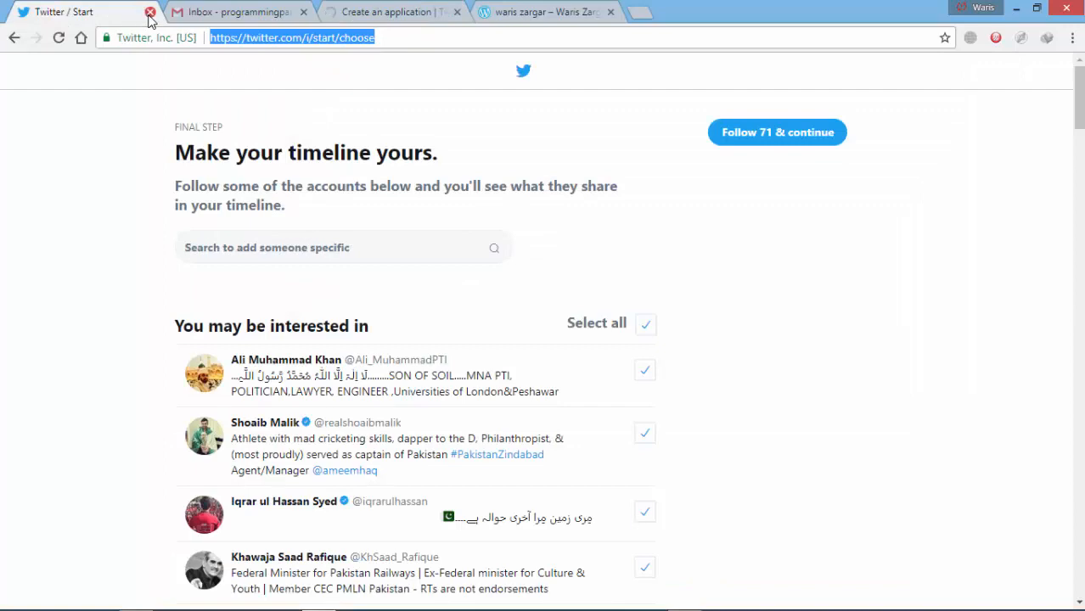
left_click(149, 13)
left_click(244, 12)
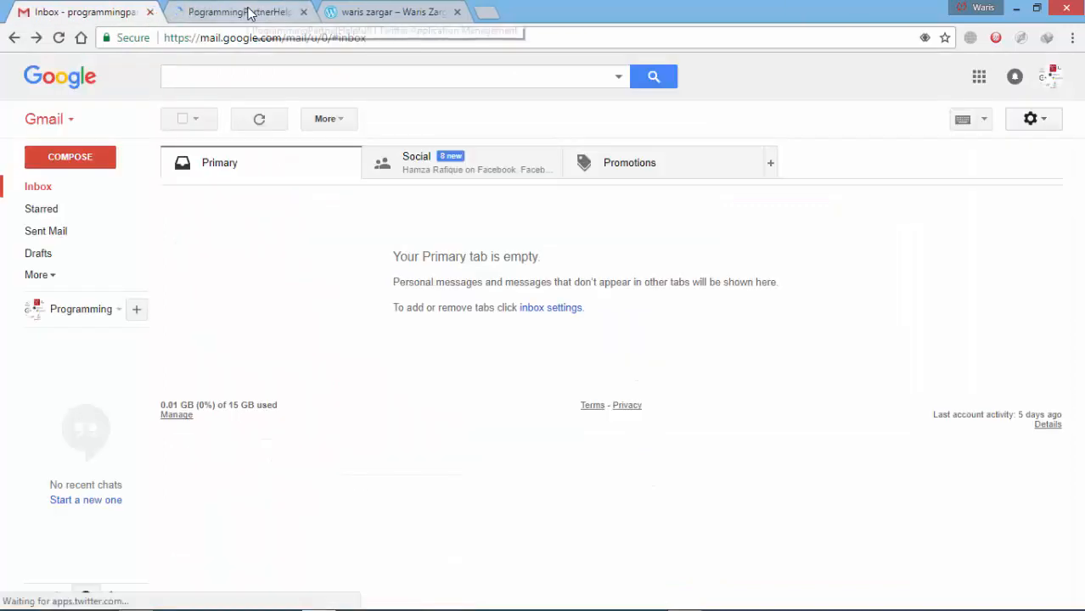
left_click(684, 602)
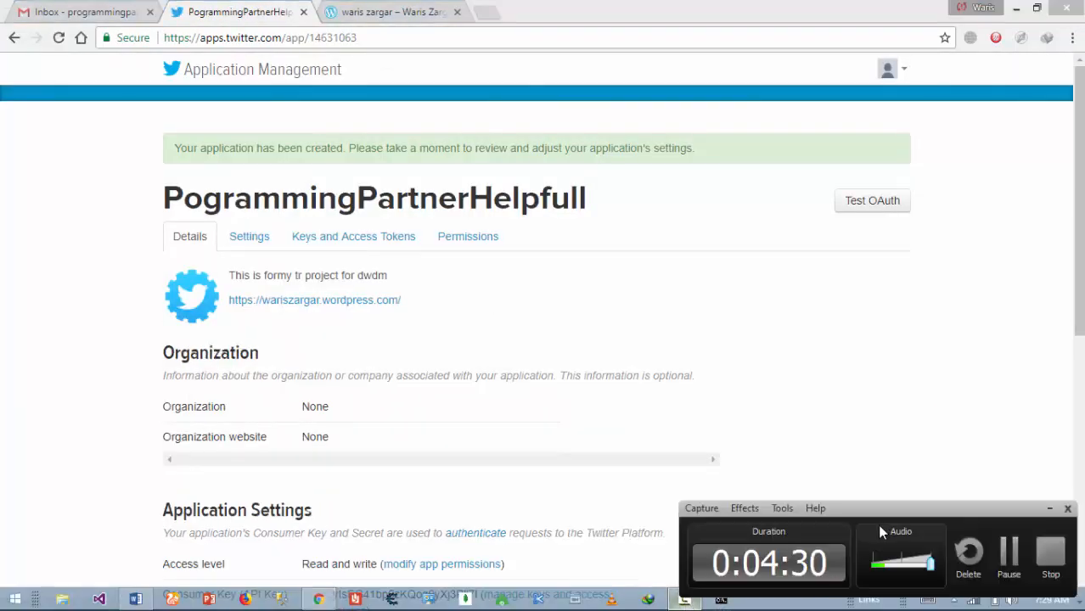
left_click(1008, 565)
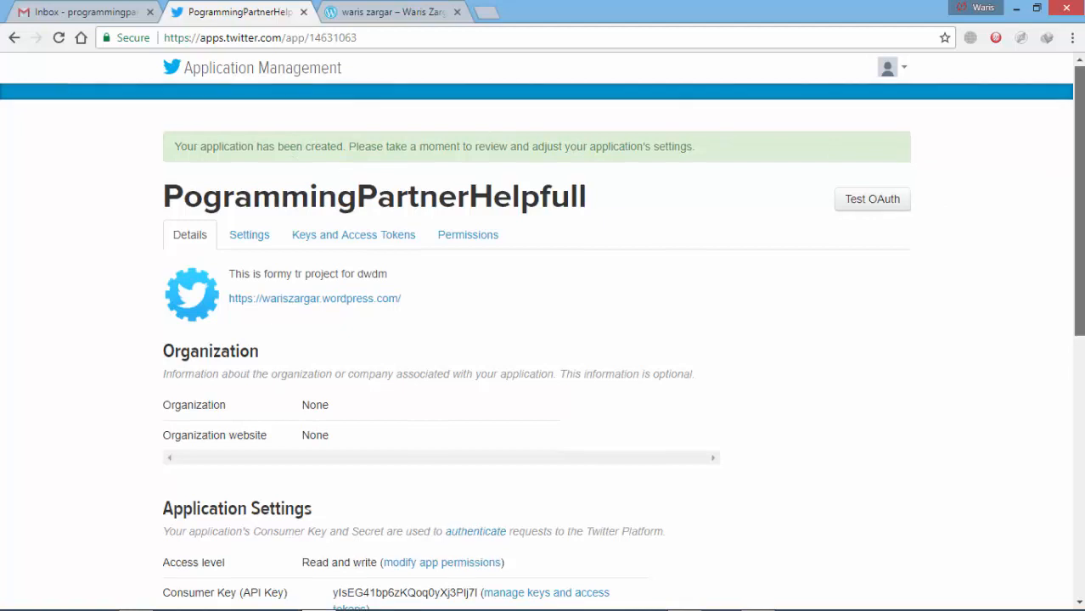
Open the app's Keys and Access Tokens page and select the Consumer Key and Consumer Secret labels.
scroll(1075, 153, "down", 1)
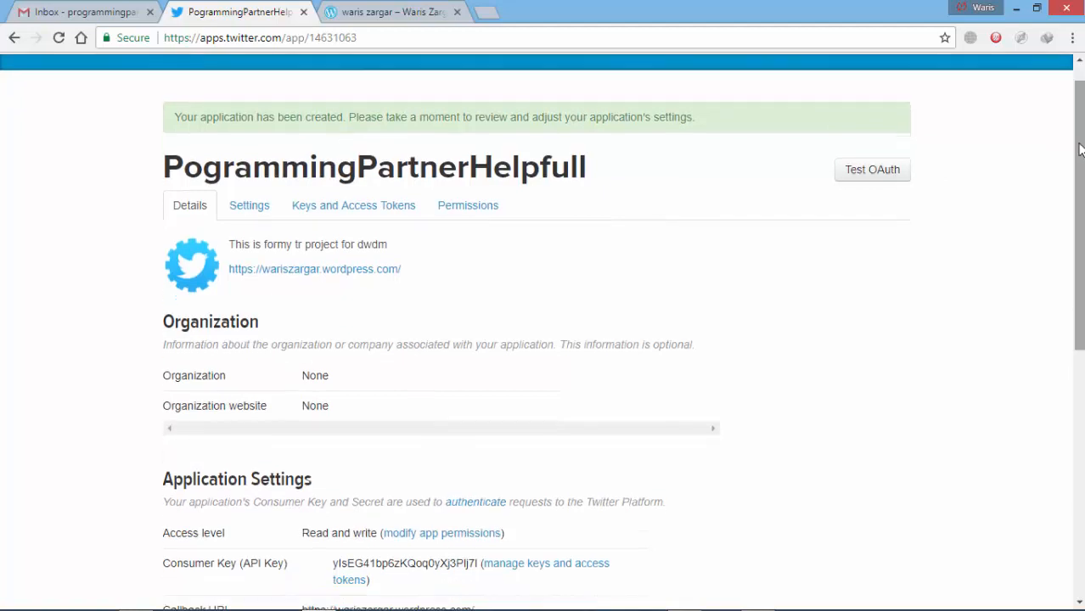
left_click(360, 214)
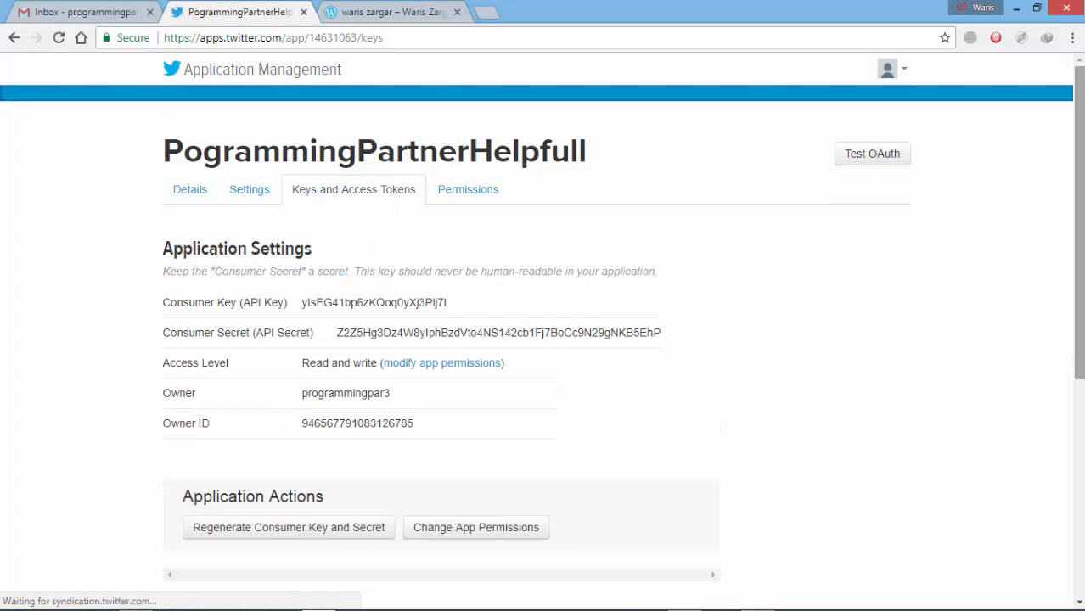
scroll(475, 180, "down", 1)
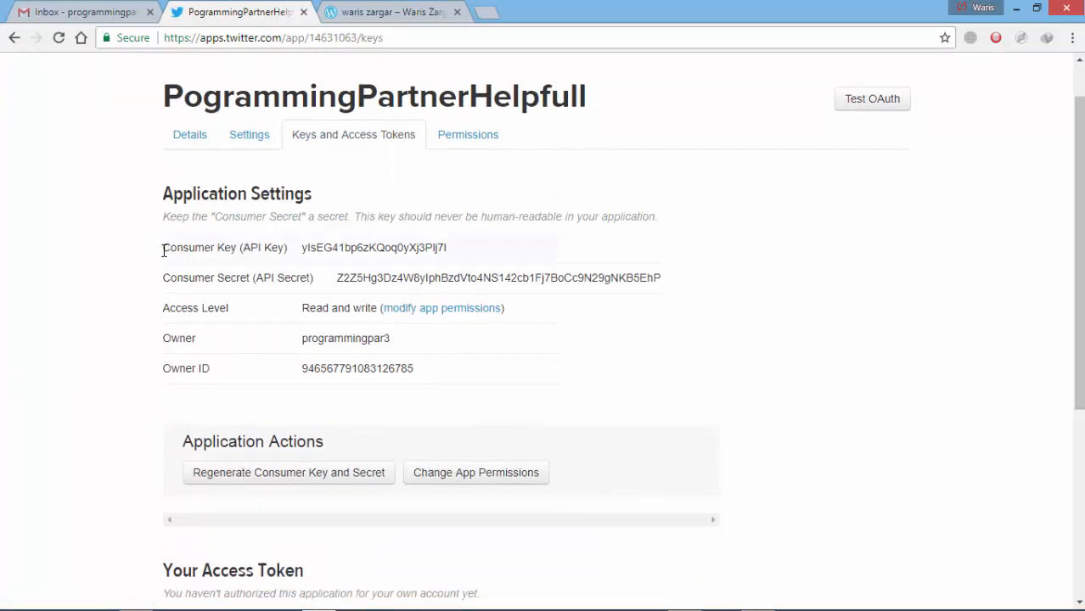
left_click_drag(164, 250, 304, 249)
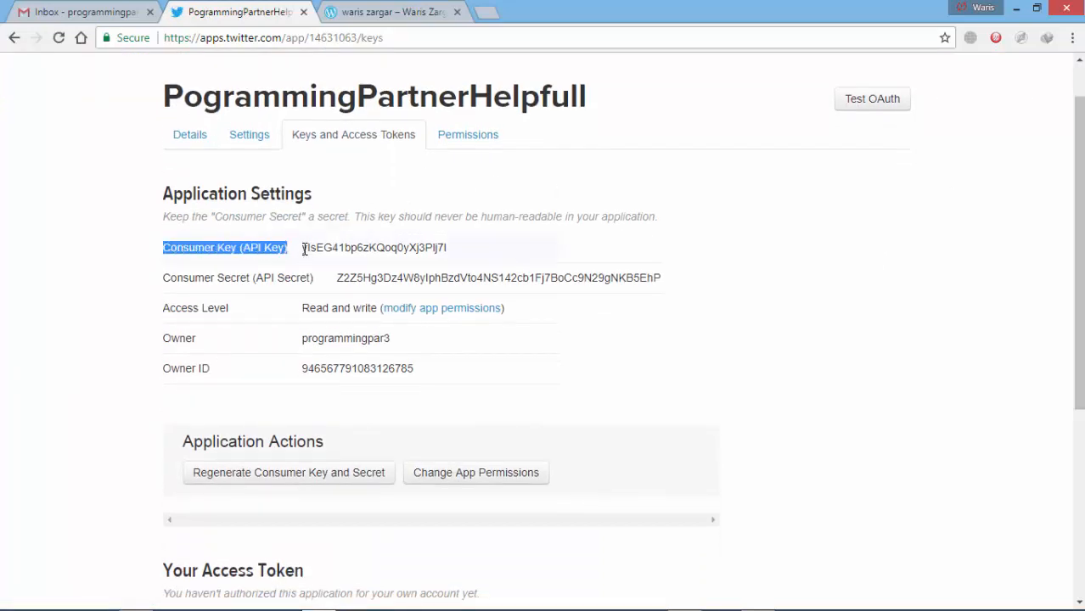
left_click_drag(160, 280, 314, 283)
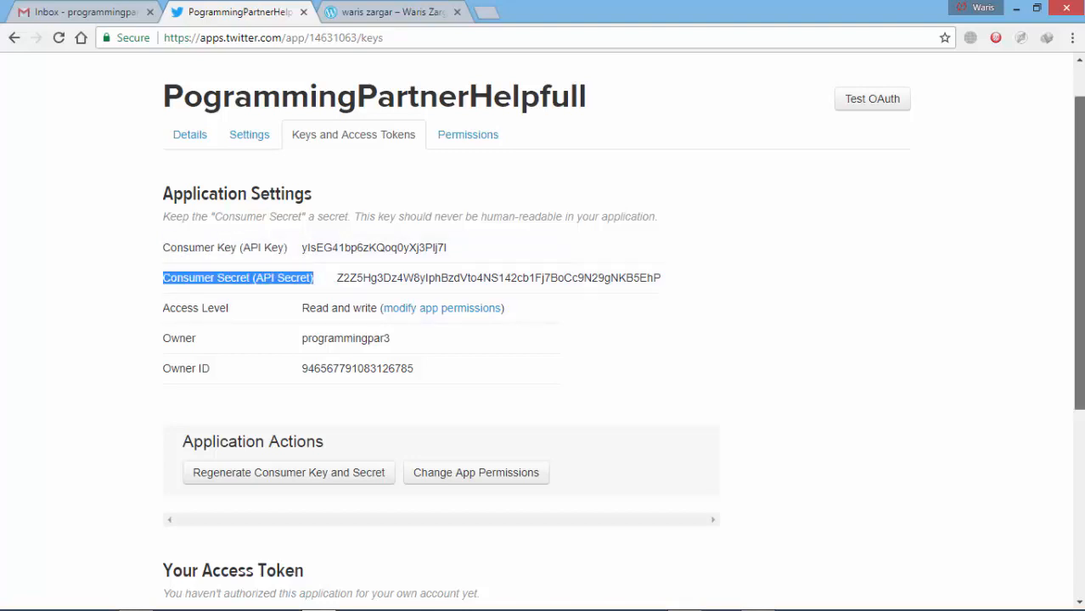
Use 'Create my access token' under Token Actions, then scroll to review the new token.
scroll(471, 447, "down", 3)
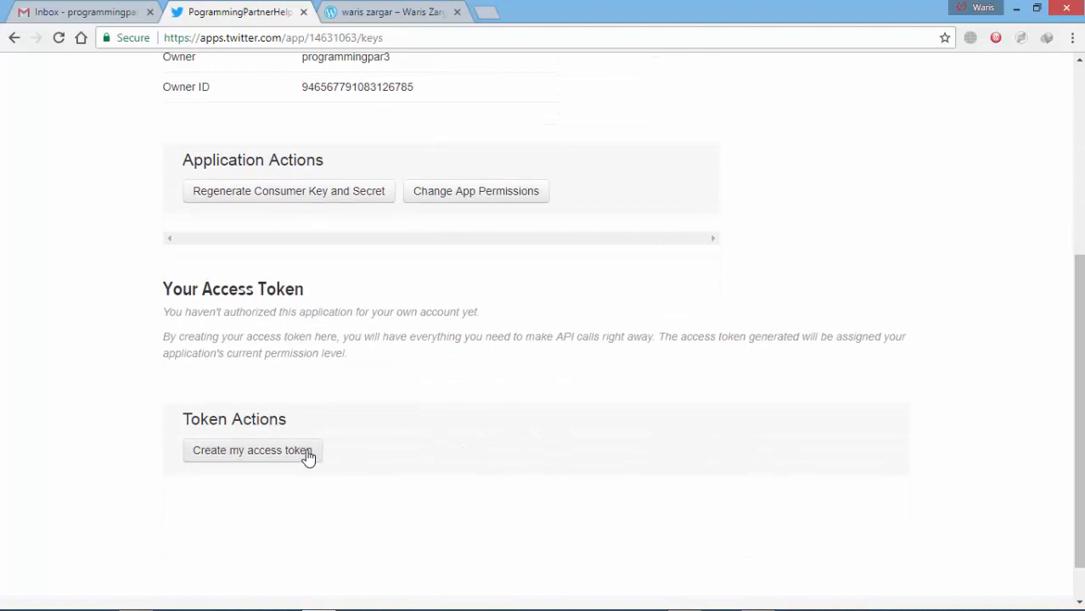
left_click(307, 457)
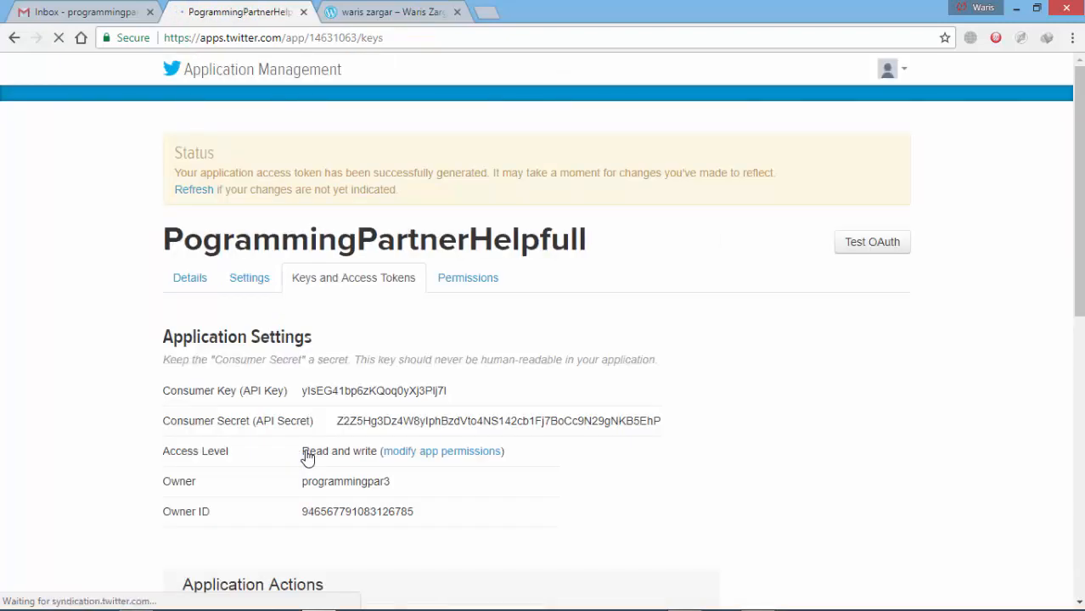
scroll(514, 337, "down", 5)
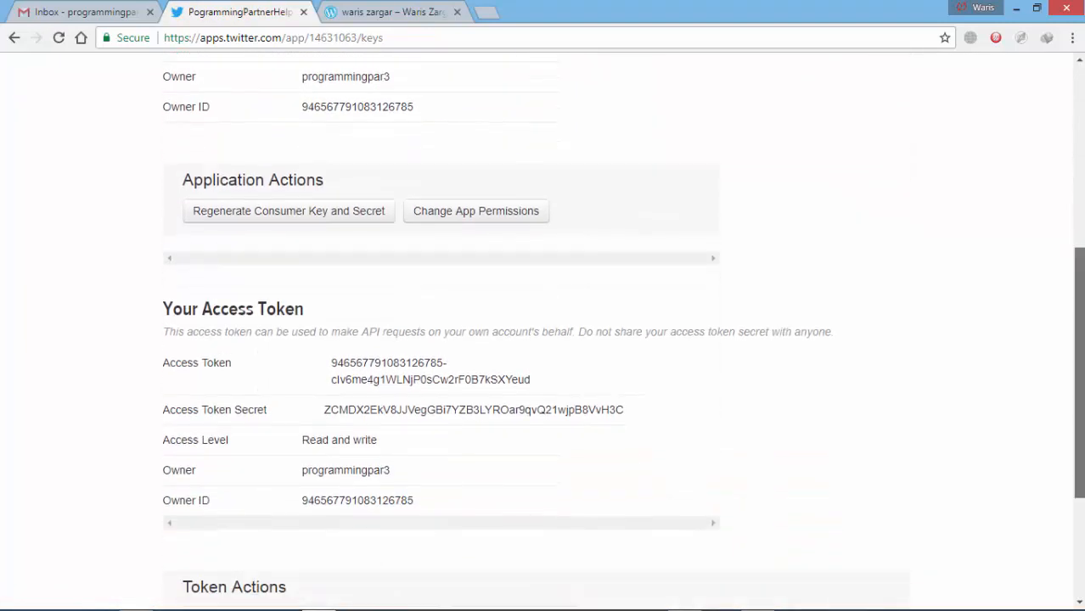
scroll(255, 303, "up", 1)
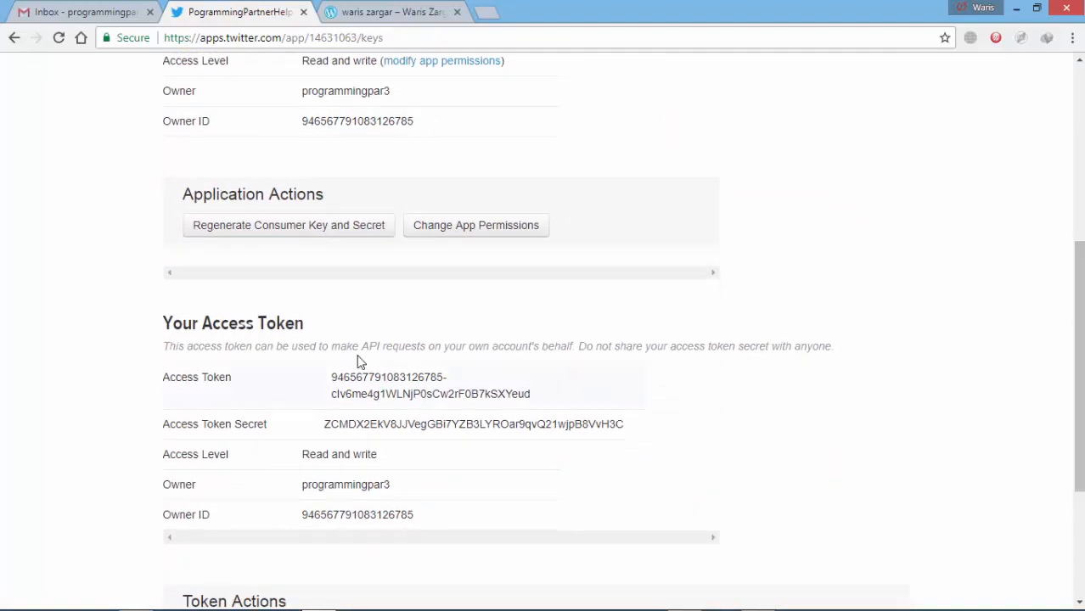
scroll(407, 212, "up", 5)
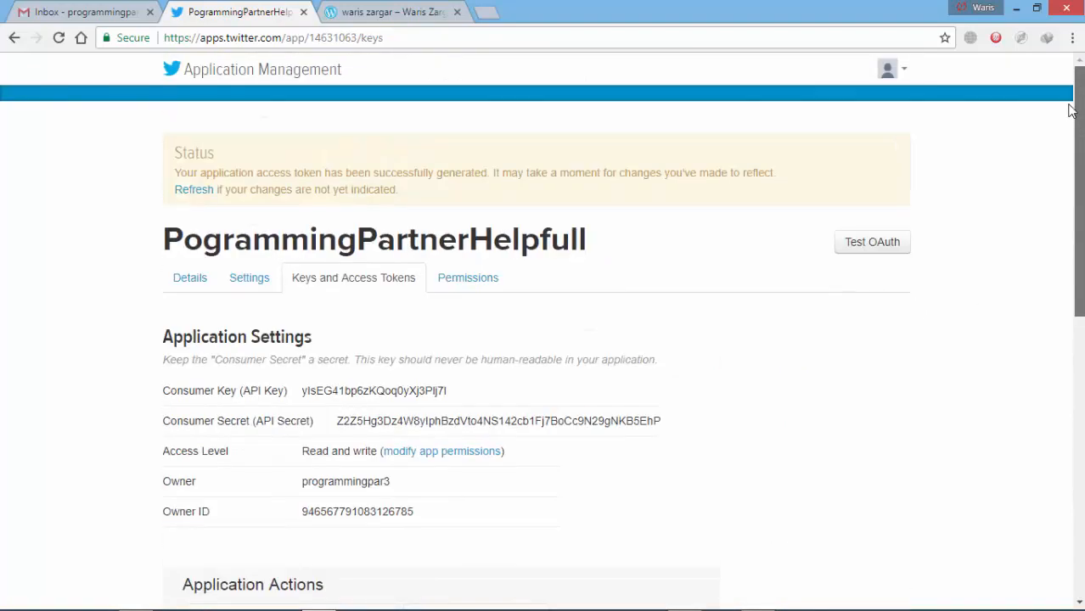
Reload the keys page and select the Consumer Key, Consumer Secret, Access Token and Access Token Secret rows.
left_click(427, 37)
key("Return")
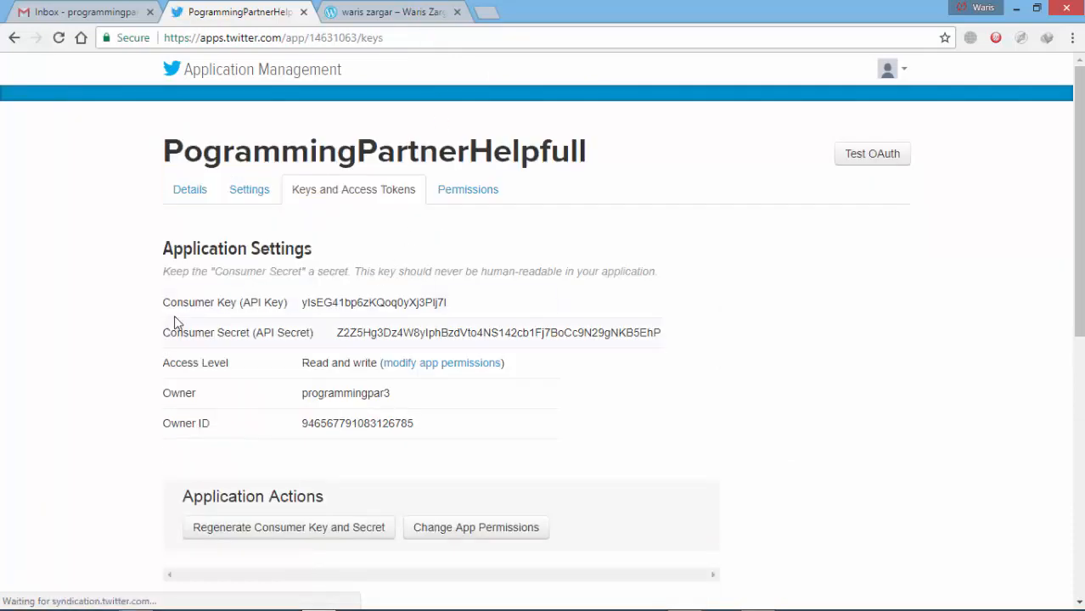
left_click_drag(163, 302, 297, 308)
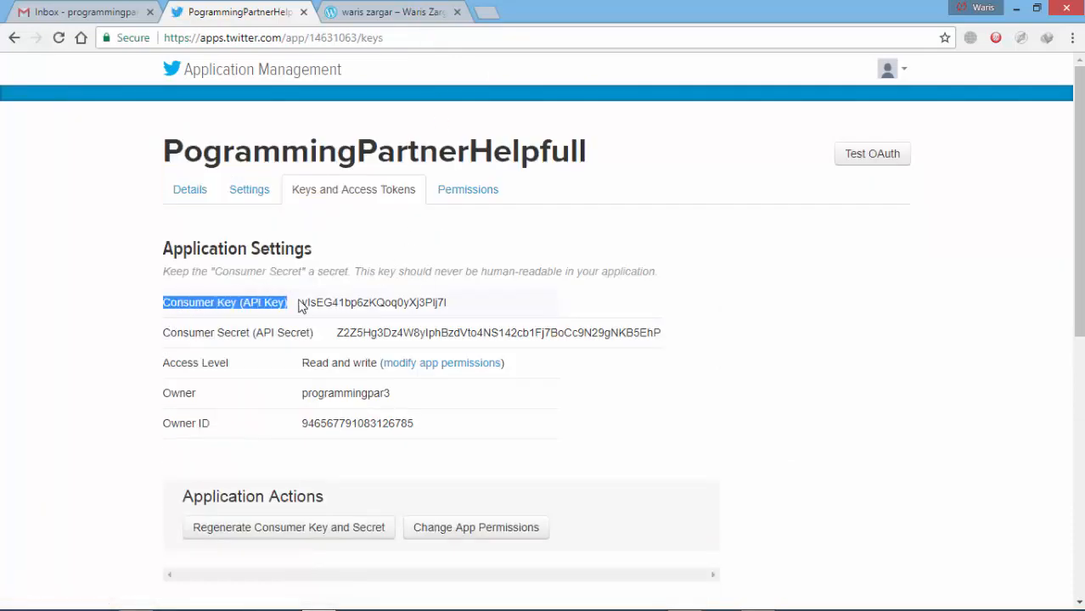
left_click_drag(164, 332, 520, 327)
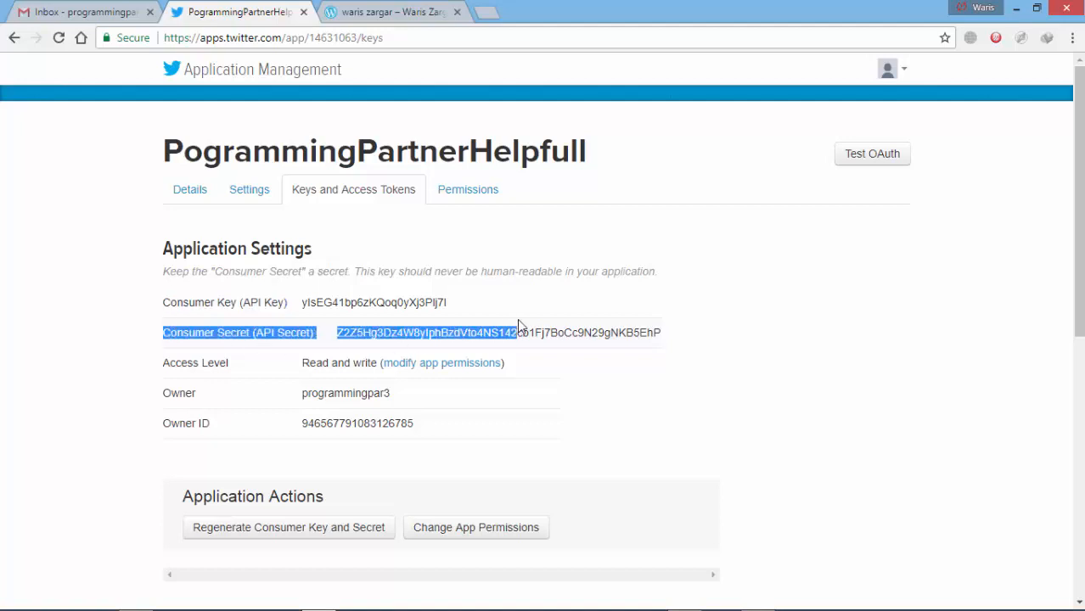
scroll(476, 340, "down", 3)
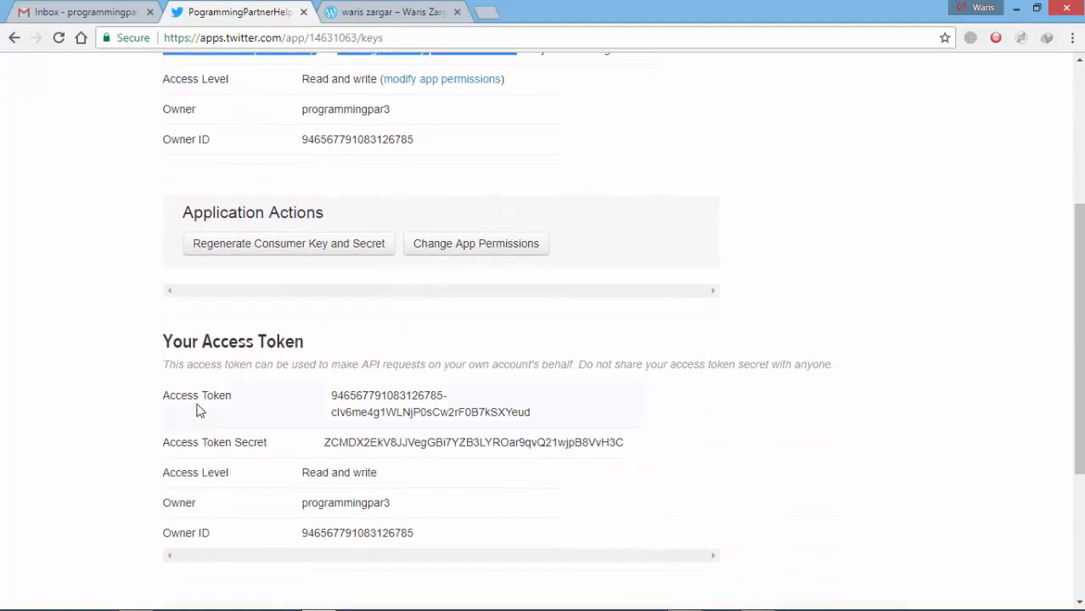
left_click_drag(165, 395, 573, 433)
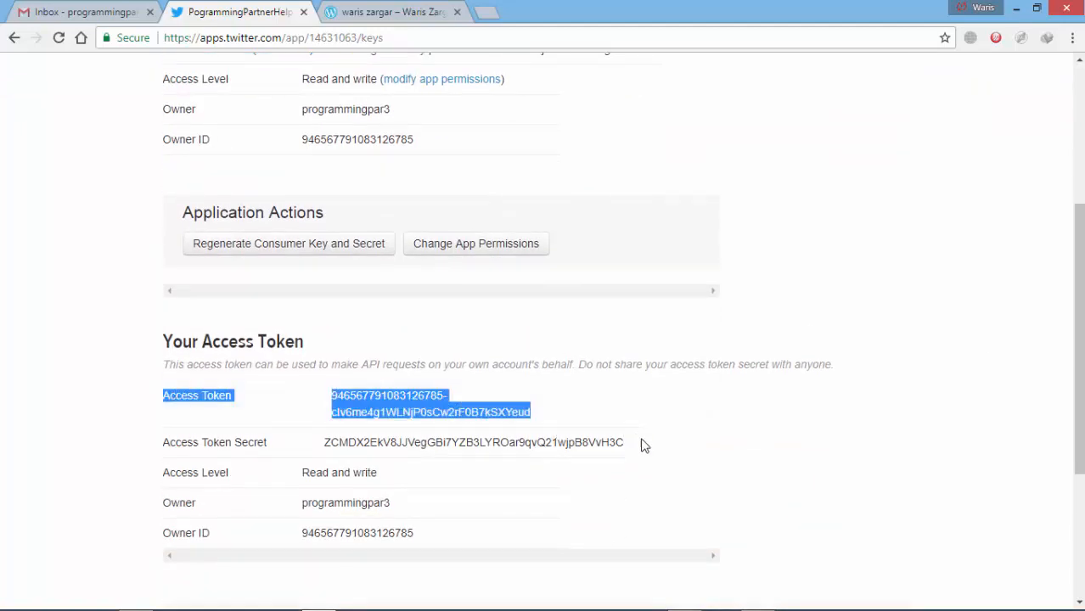
left_click_drag(643, 445, 125, 380)
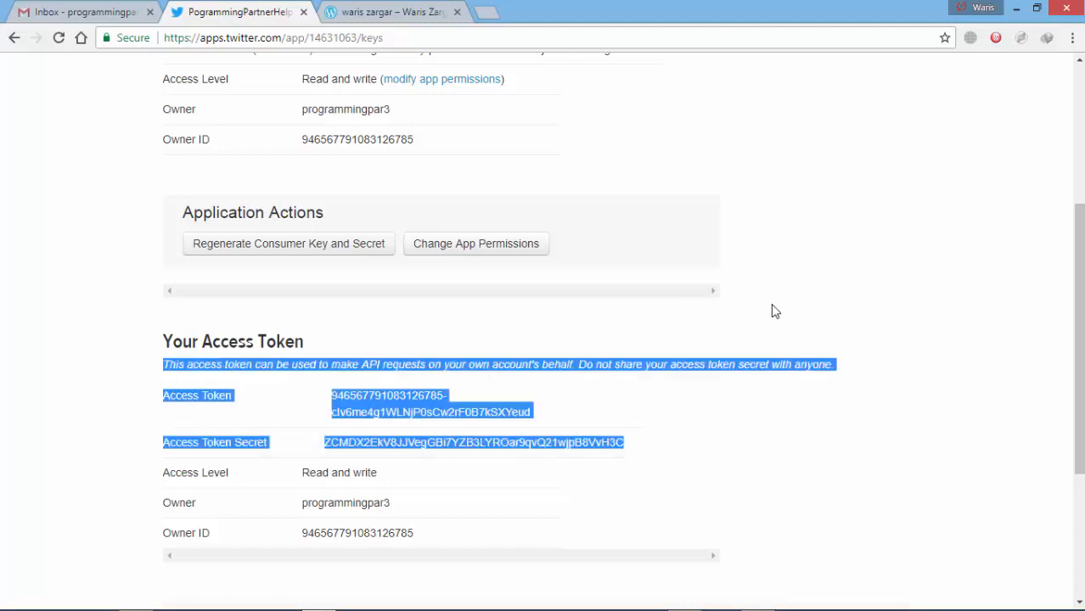
Minimize Chrome, launch Notepad via a 'note' Start search, and move its window up and right.
left_click(1017, 11)
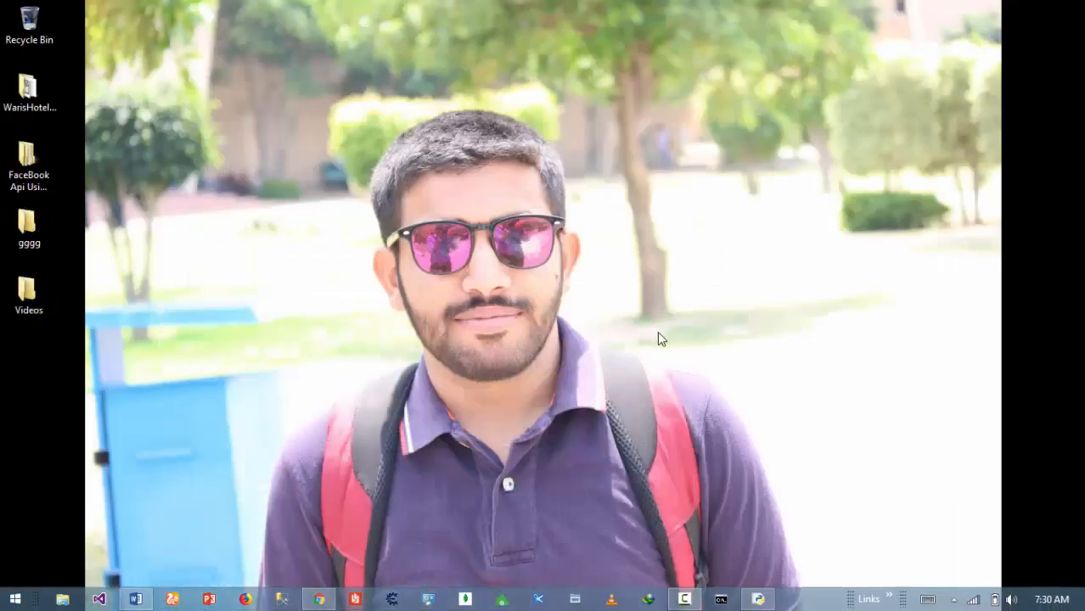
left_click(15, 600)
left_click(104, 573)
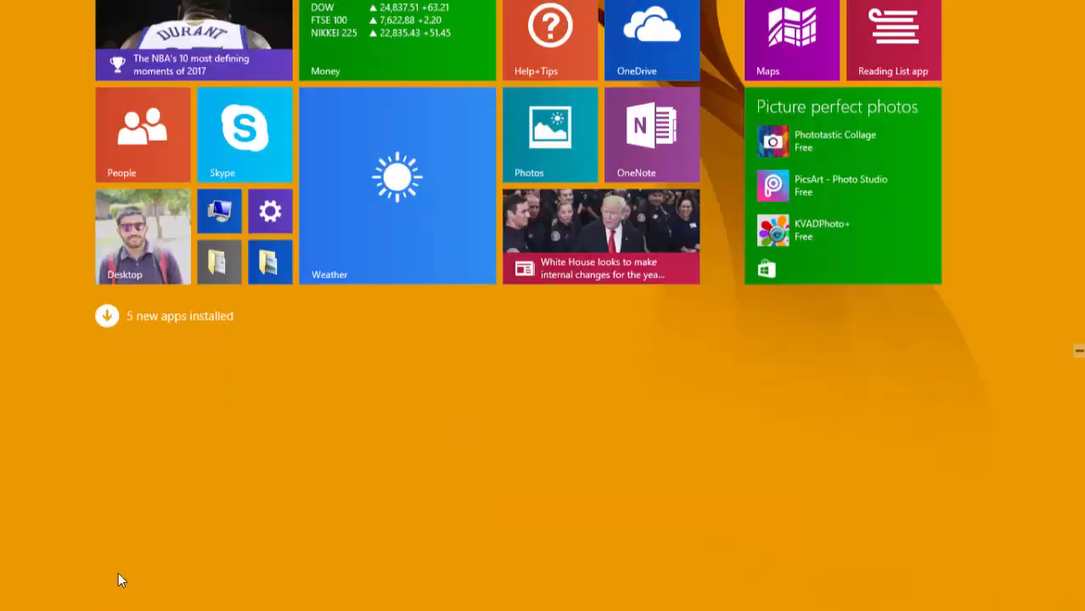
type("note")
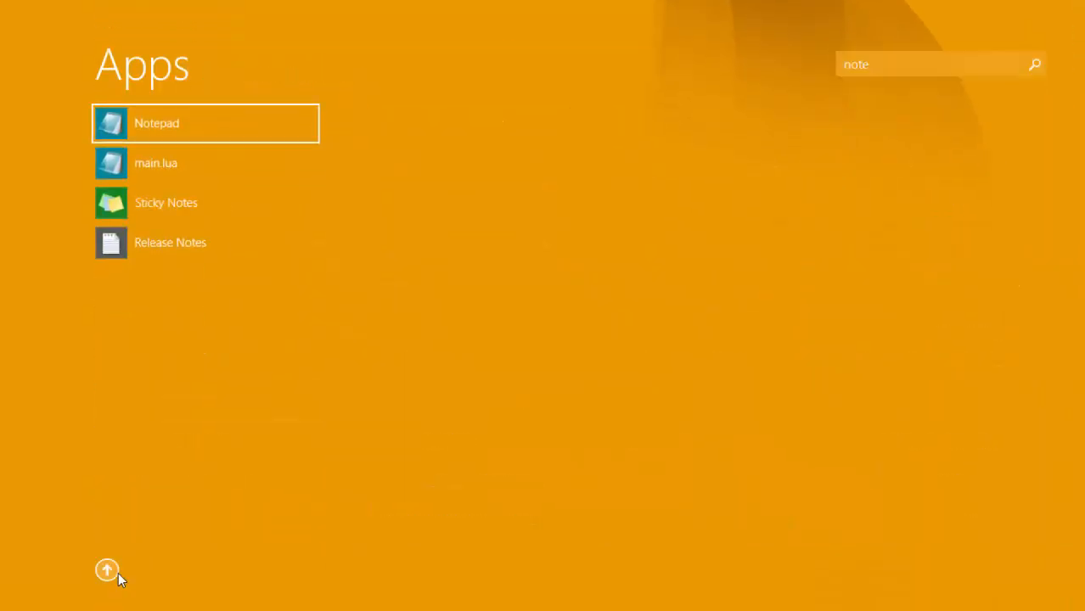
left_click(235, 125)
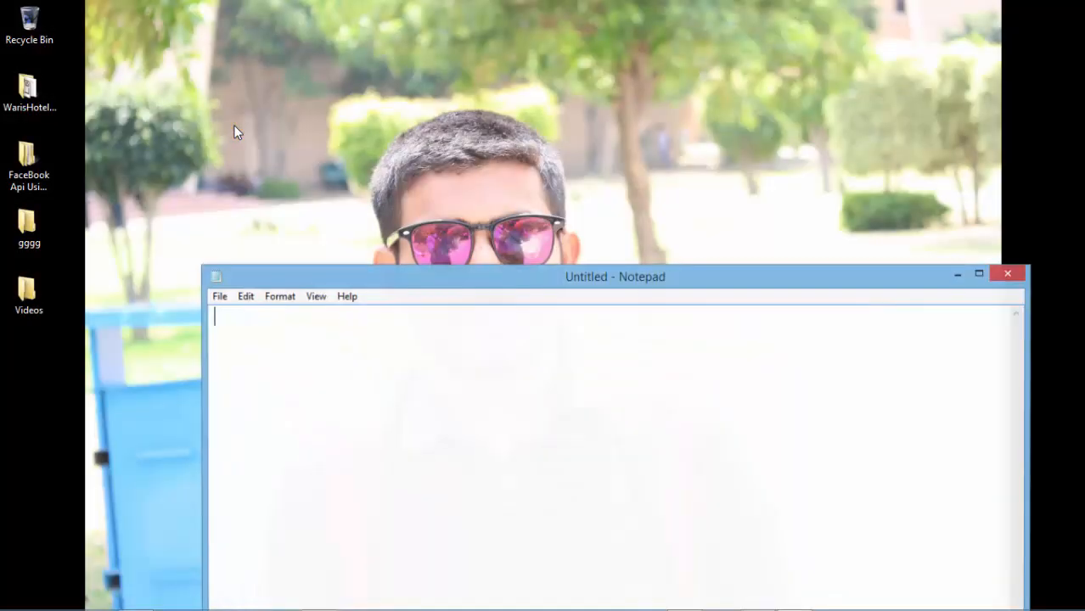
left_click_drag(553, 280, 652, 159)
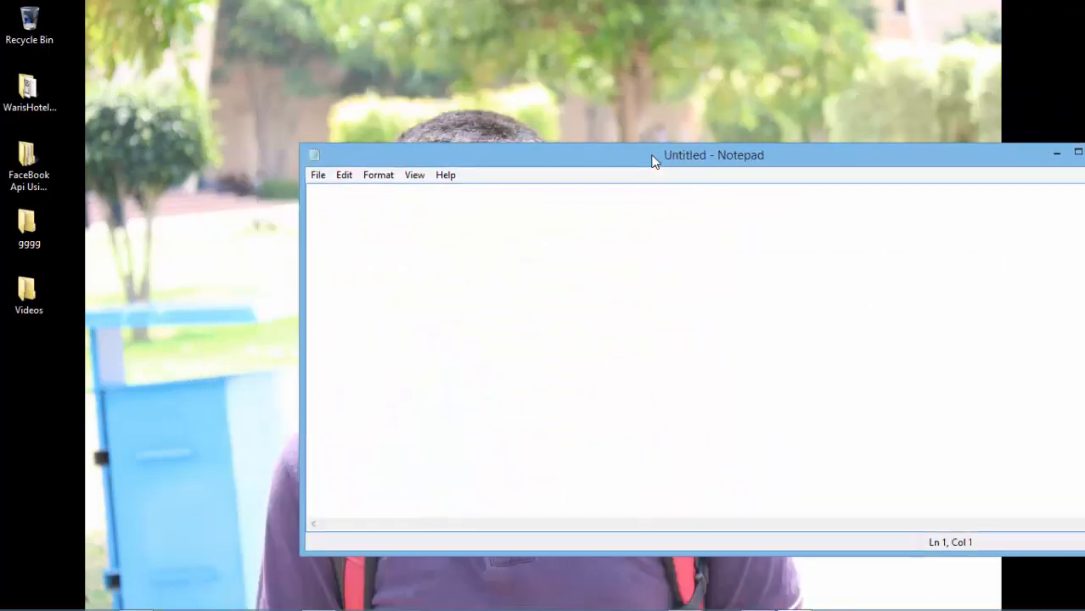
mouse_move(492, 605)
left_click(321, 600)
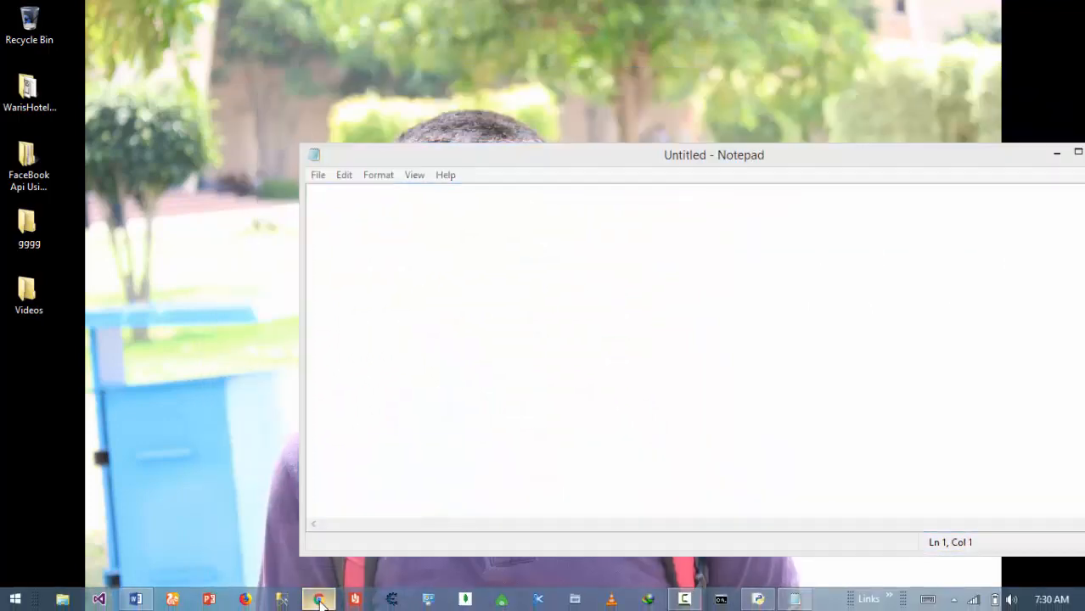
Copy the Consumer Key and Consumer Secret rows into the empty Notepad document.
scroll(394, 158, "up", 3)
scroll(394, 158, "up", 1)
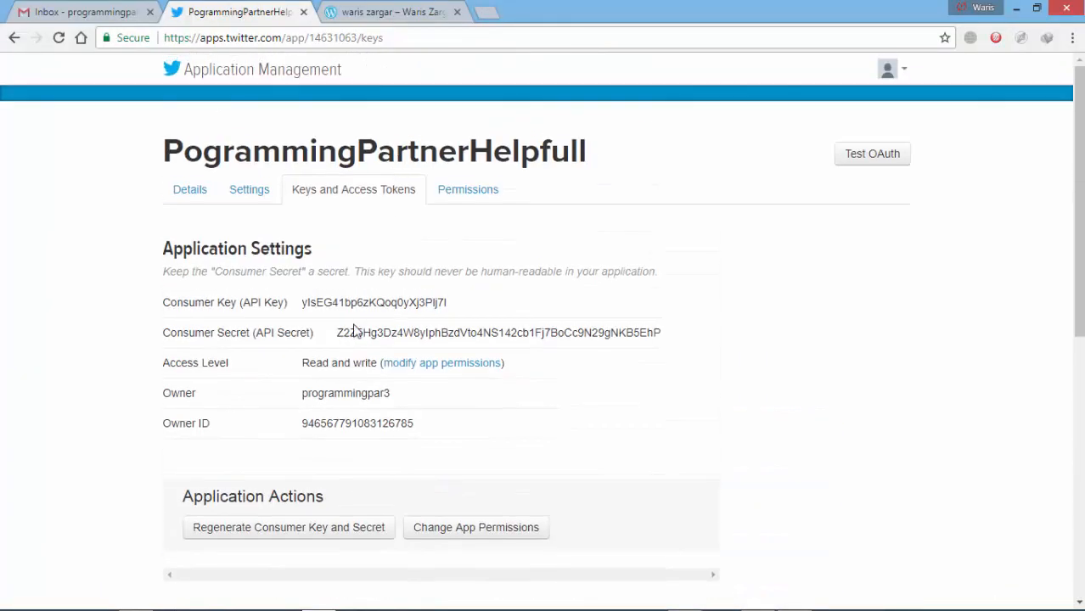
left_click_drag(639, 336, 124, 319)
key("ctrl+c")
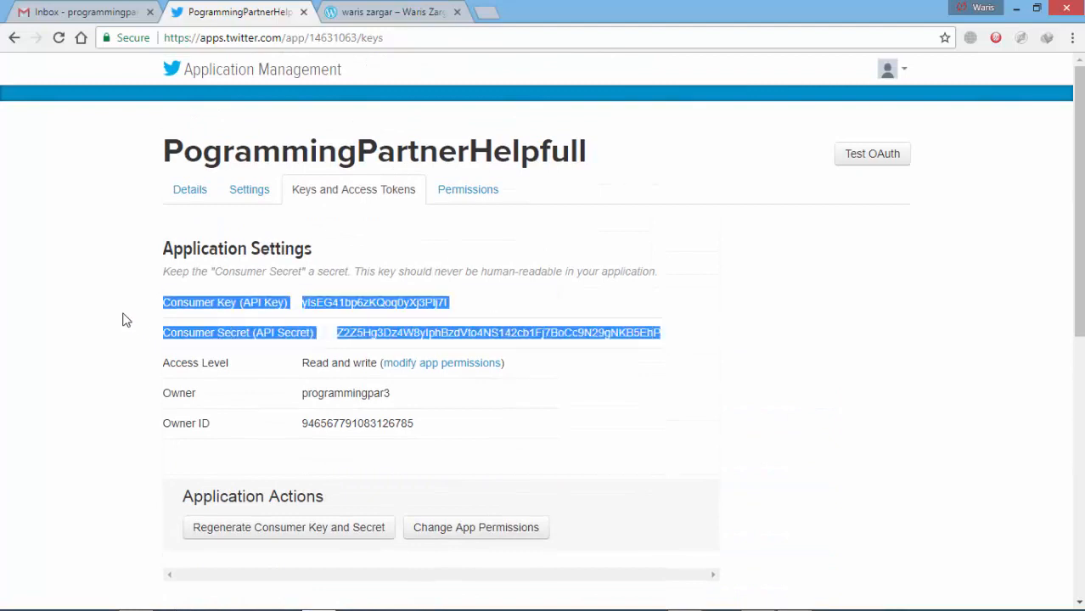
mouse_move(425, 588)
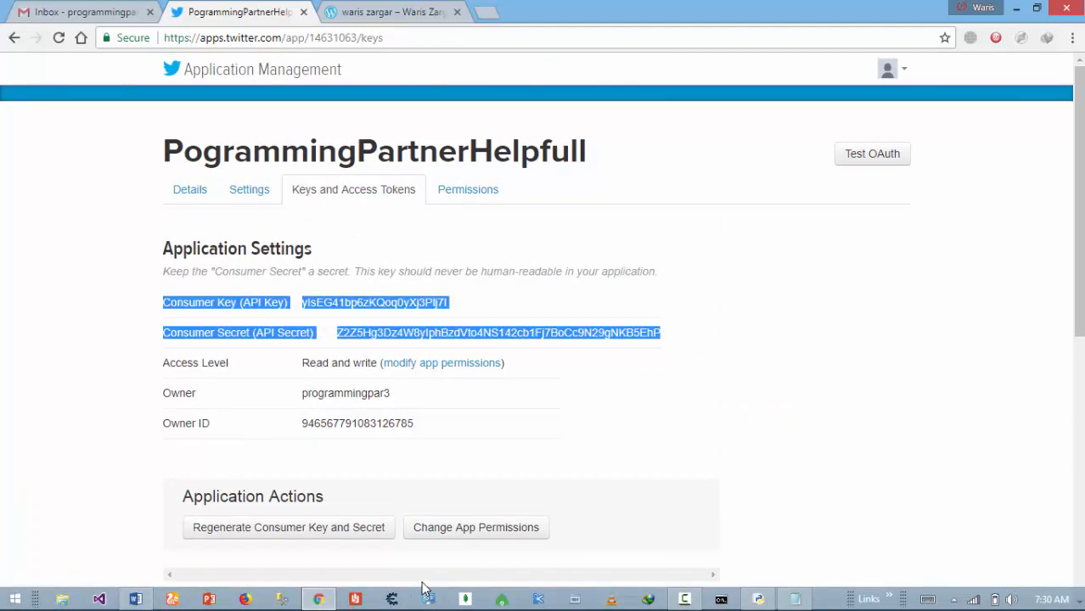
left_click(759, 594)
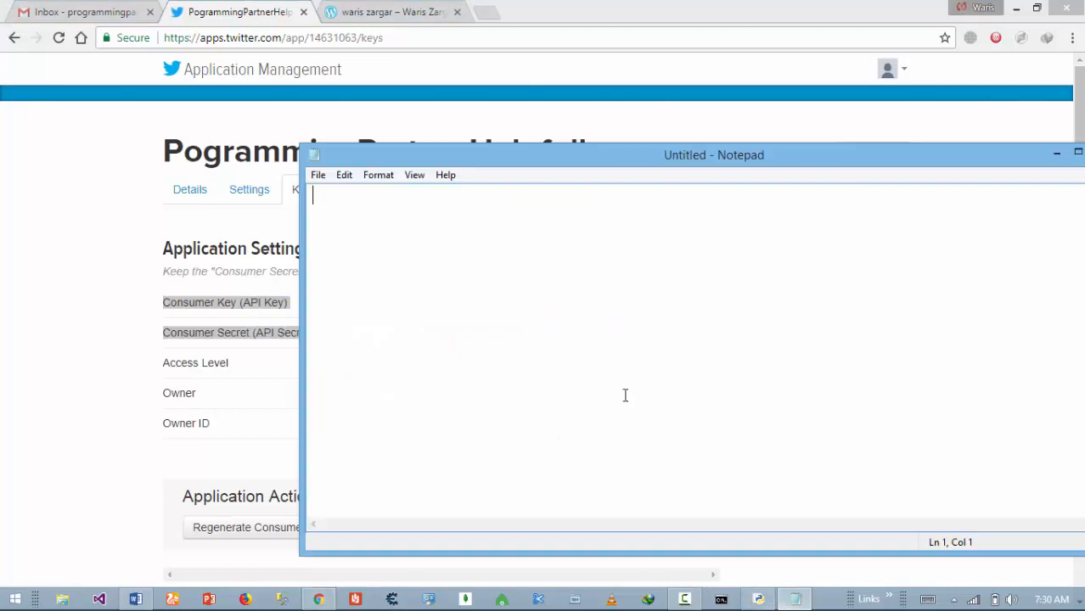
key("ctrl+v")
Paste the Access Token and Access Token Secret rows below the consumer keys in Notepad.
left_click(173, 457)
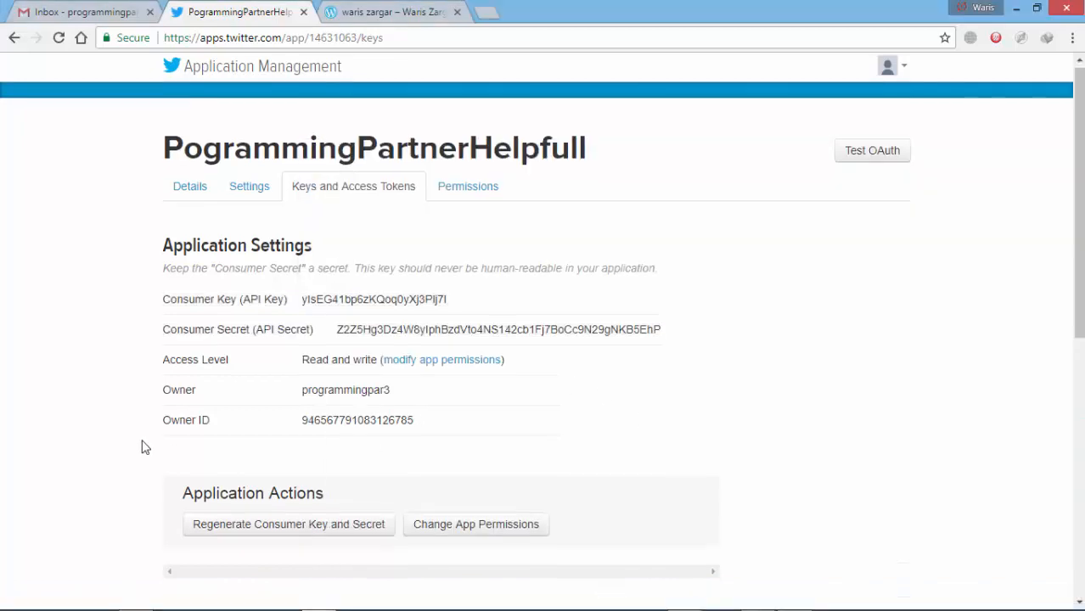
scroll(143, 445, "down", 6)
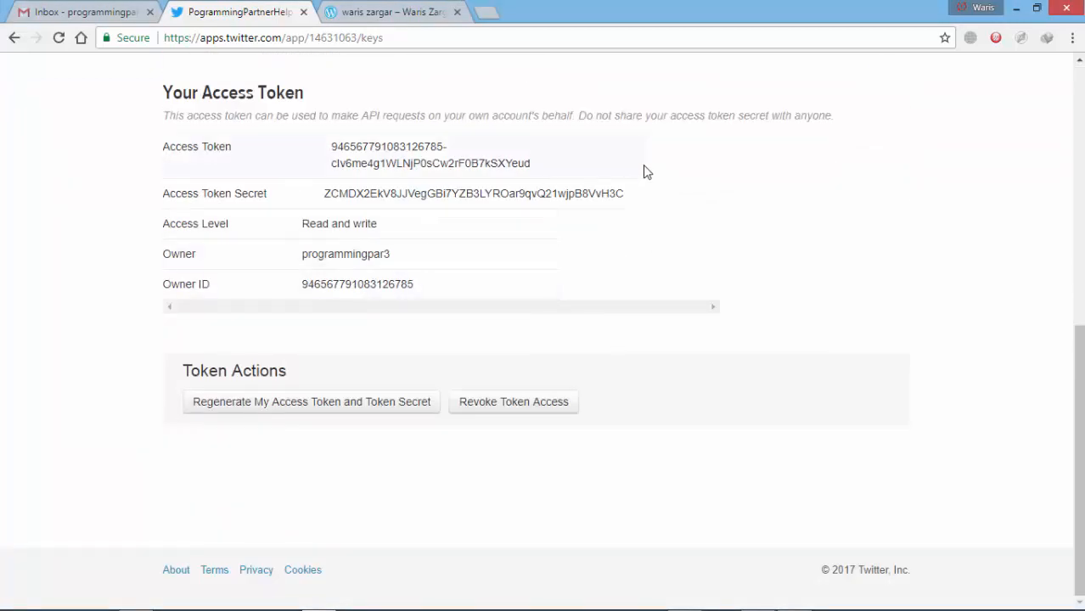
left_click_drag(621, 197, 185, 132)
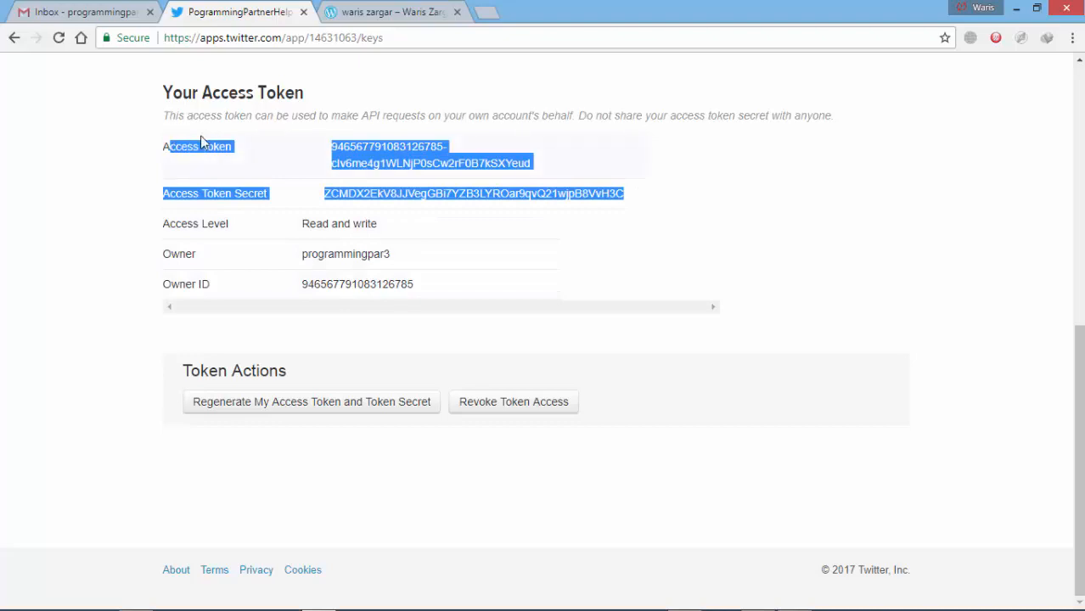
left_click(1016, 7)
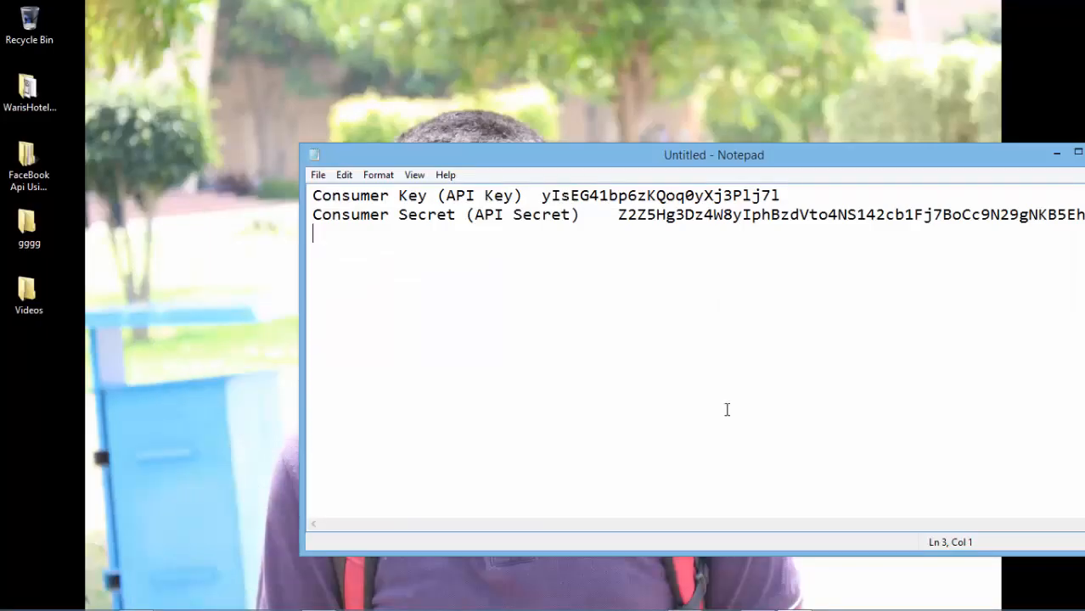
key("ctrl+v")
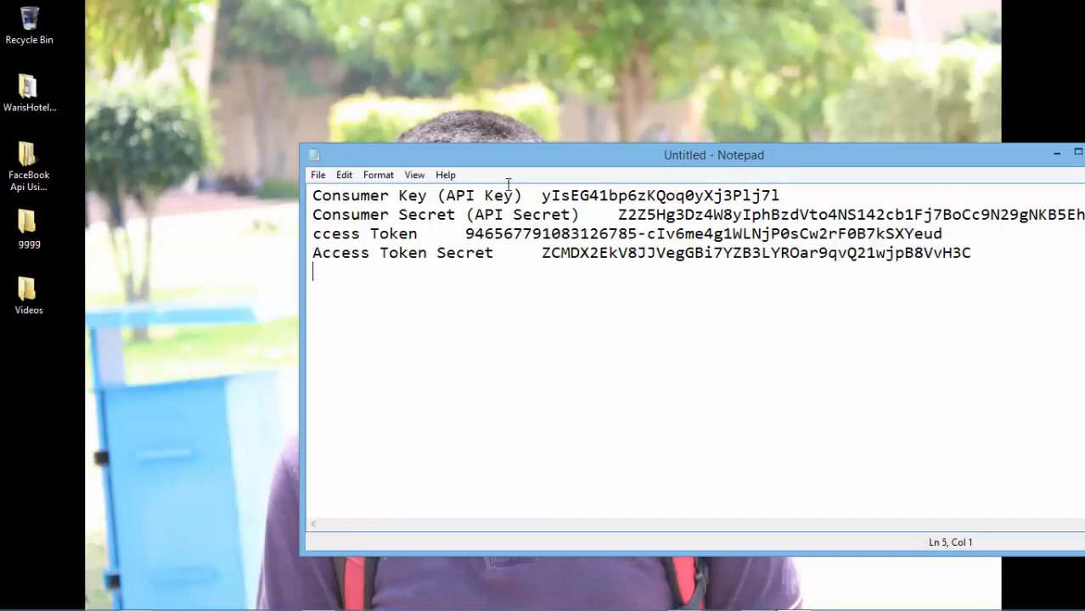
left_click_drag(405, 155, 204, 138)
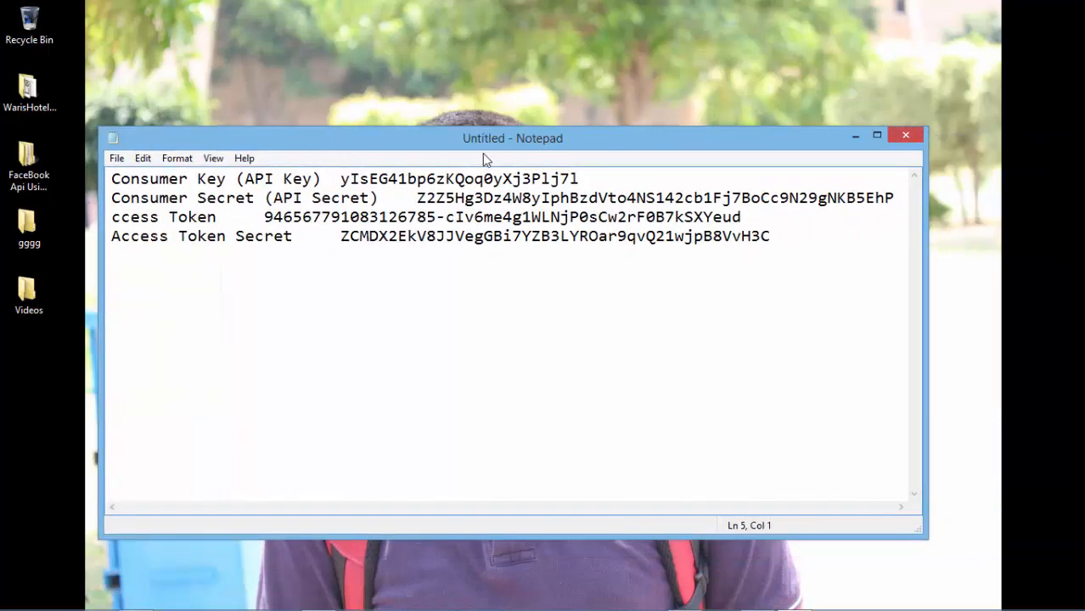
Save the document to the Desktop as sss and close Notepad.
key("ctrl+s")
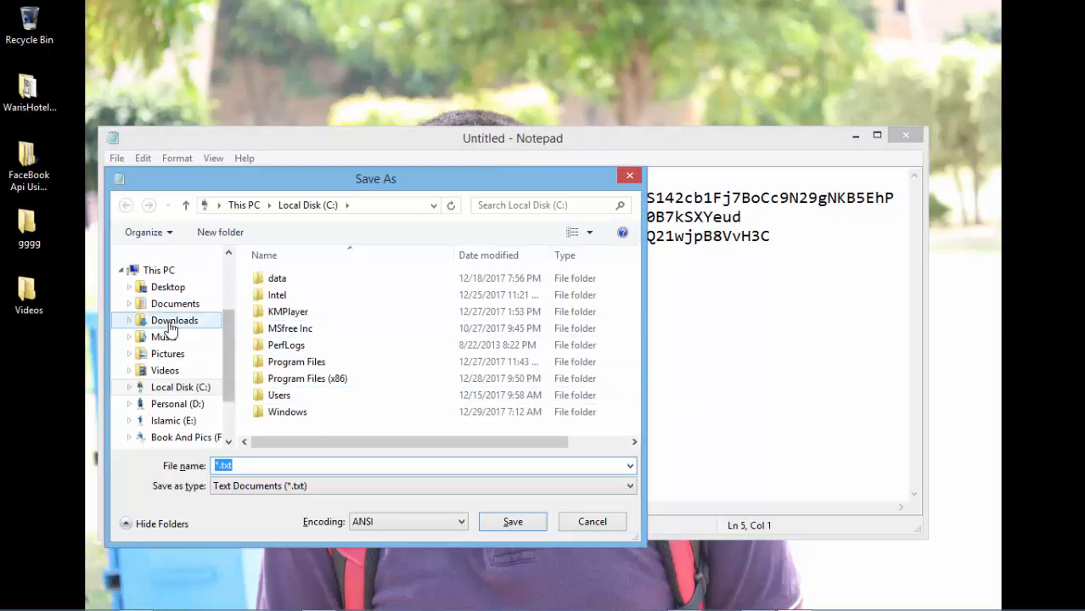
left_click(168, 288)
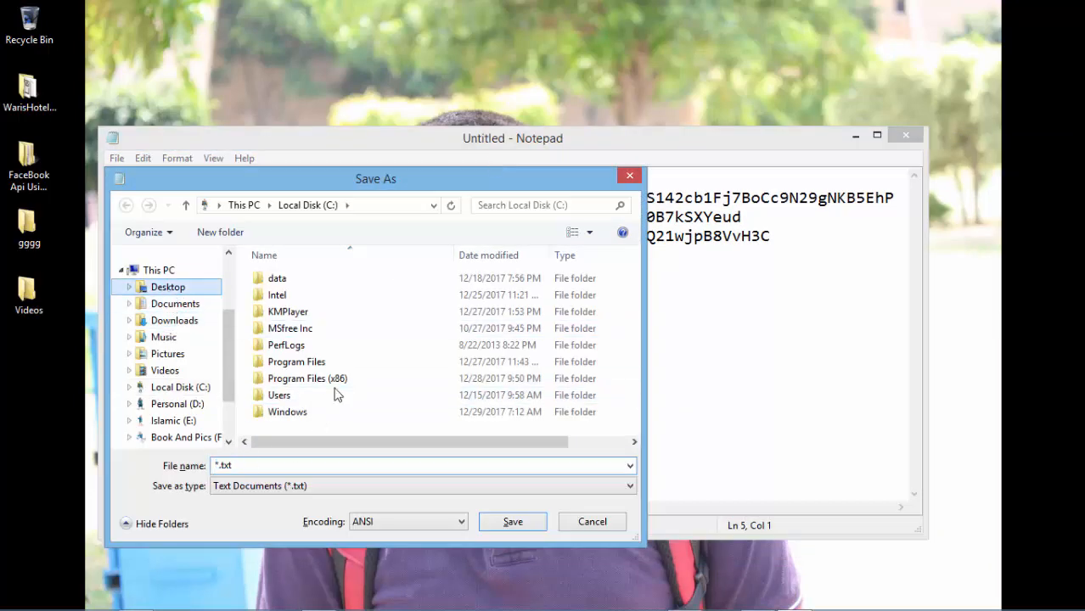
double_click(219, 465)
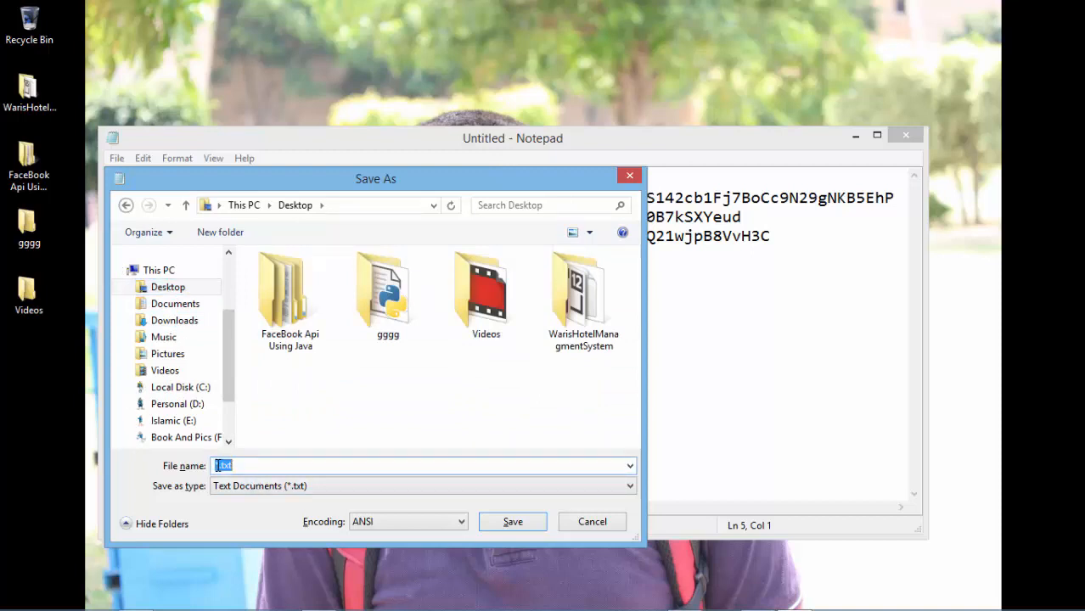
key("Return")
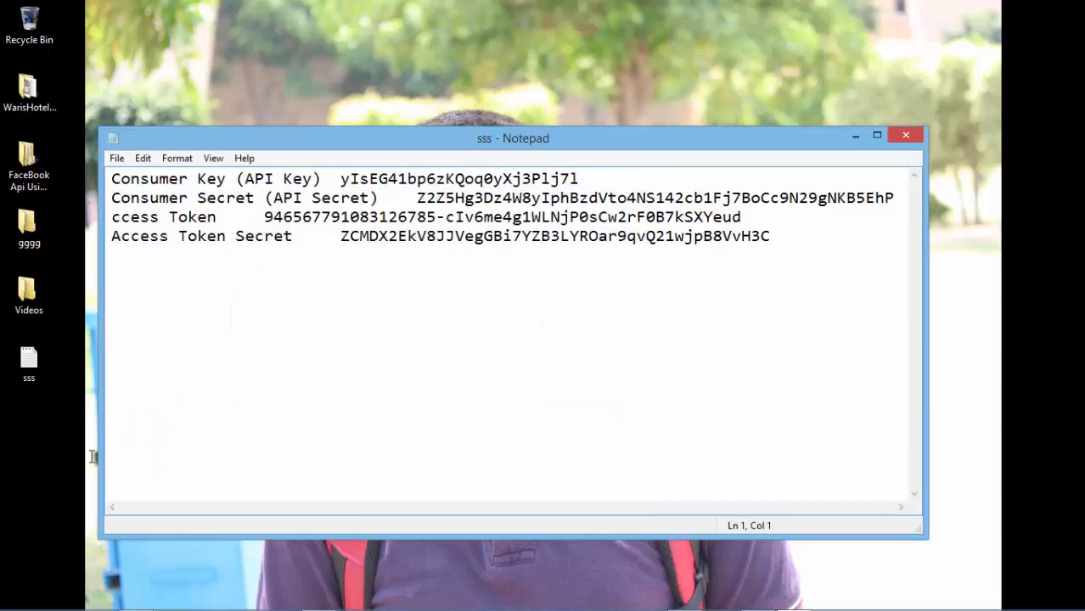
left_click(29, 361)
left_click(913, 141)
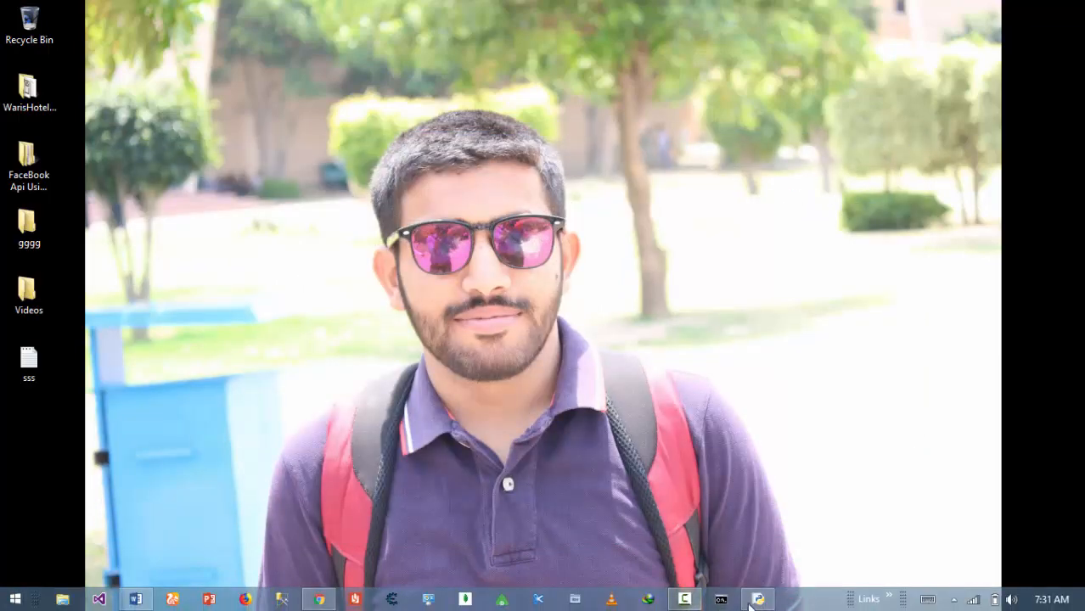
Close the Twitter Api Kieys.py script window and restore the browser.
left_click(759, 604)
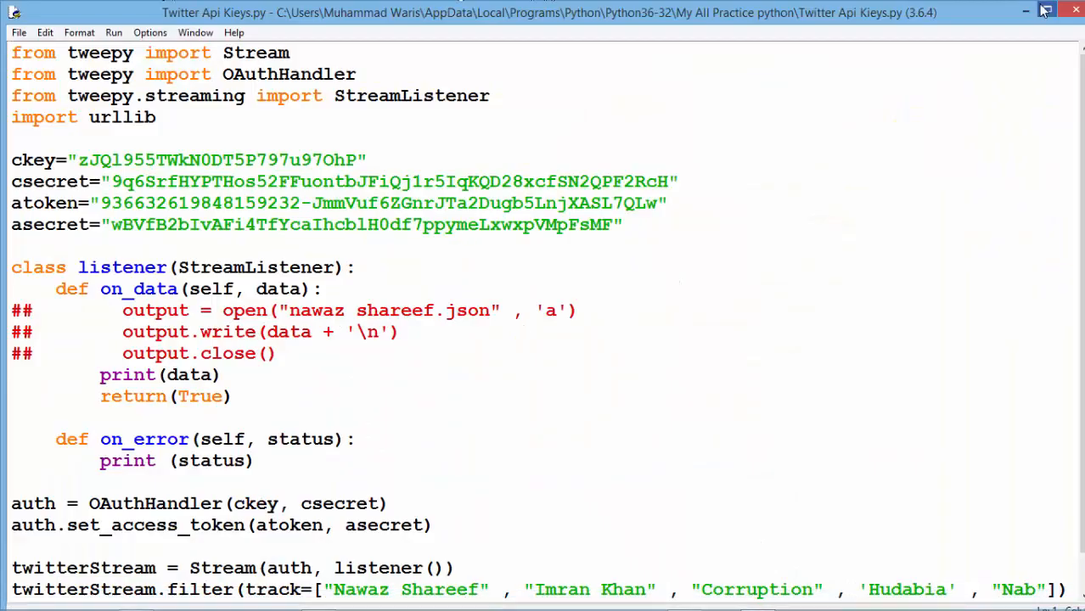
left_click(1066, 13)
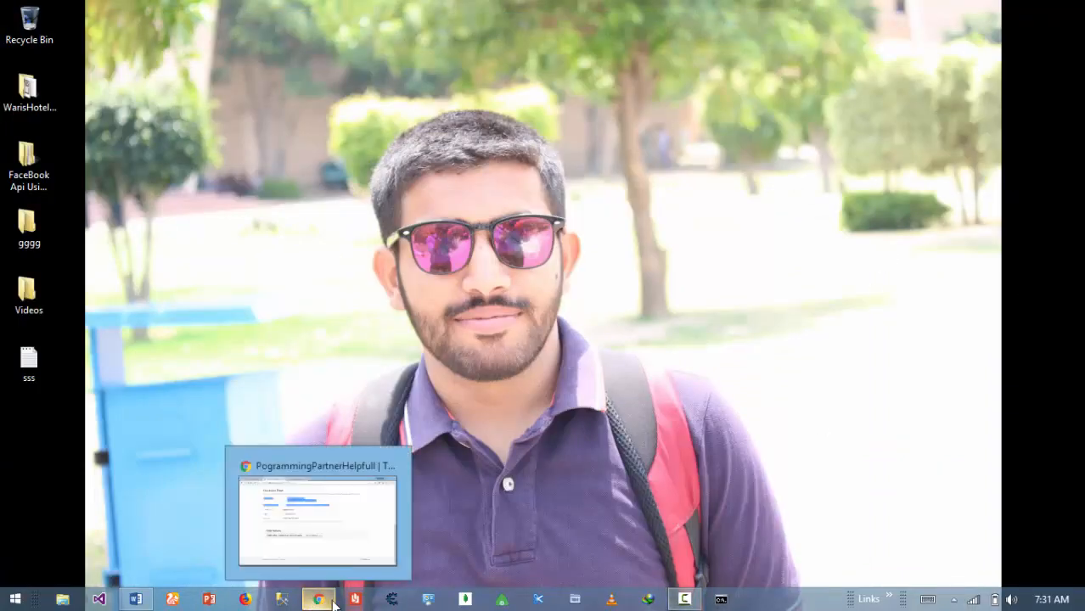
left_click(320, 600)
Close the Gmail inbox, WordPress site and final Twitter tabs, shutting Chrome.
scroll(265, 154, "up", 7)
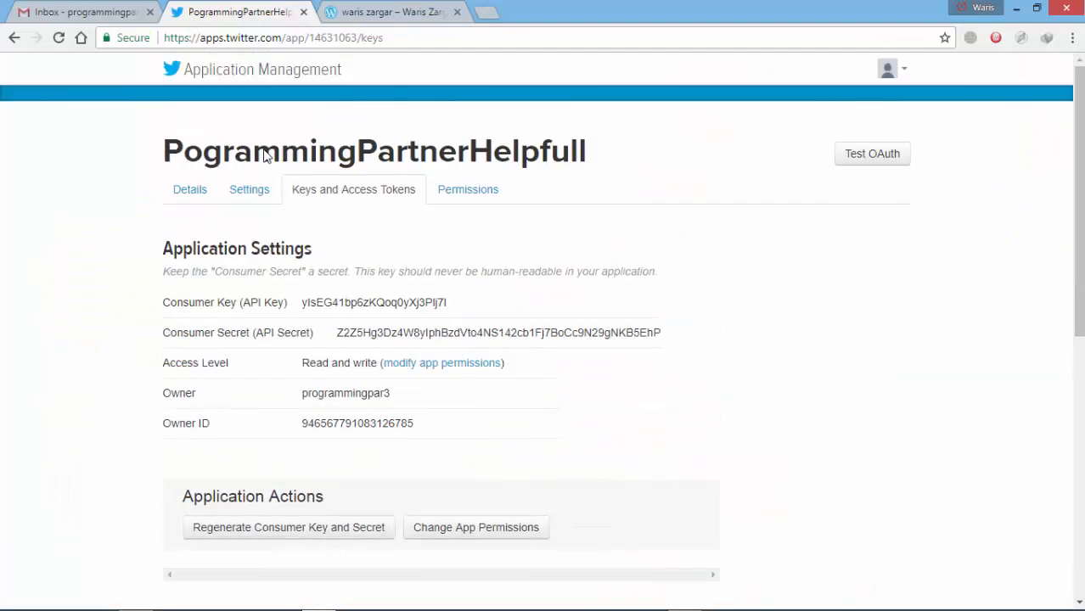
left_click(85, 12)
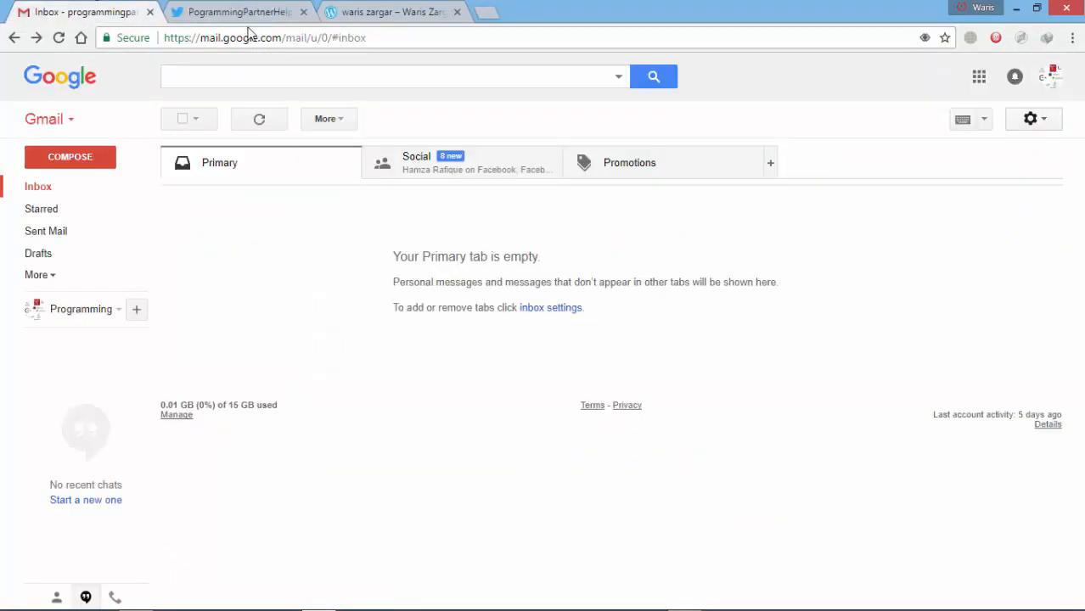
left_click(150, 13)
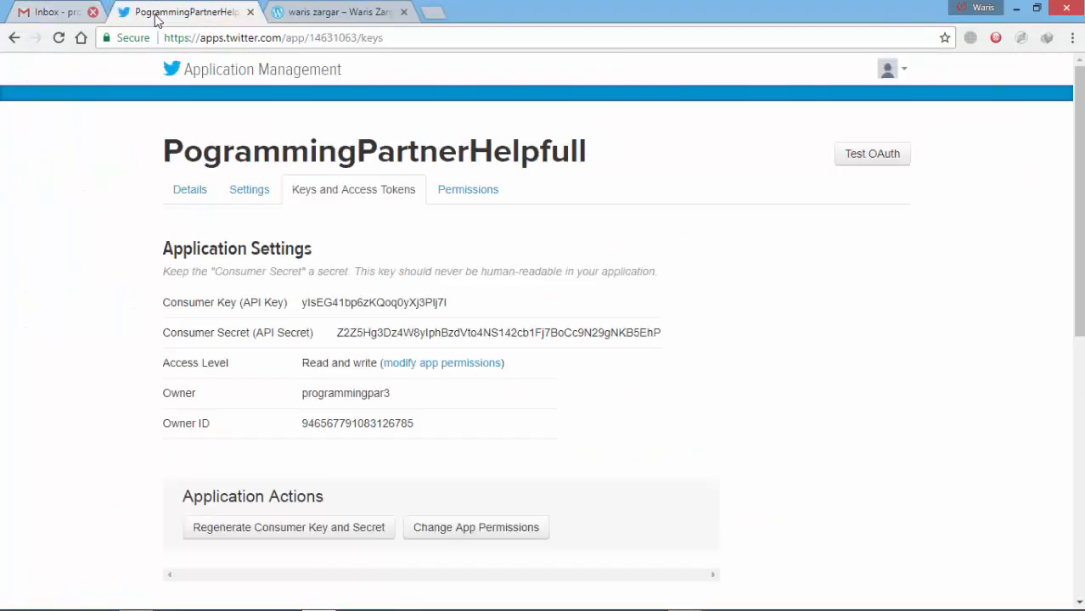
left_click(217, 23)
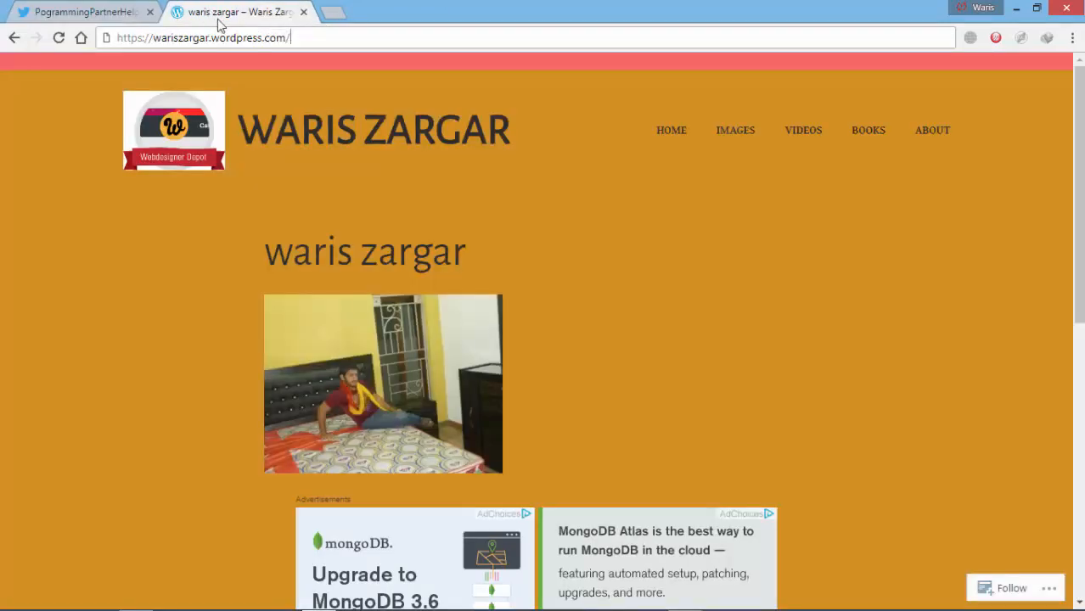
scroll(249, 176, "down", 8)
scroll(250, 176, "up", 8)
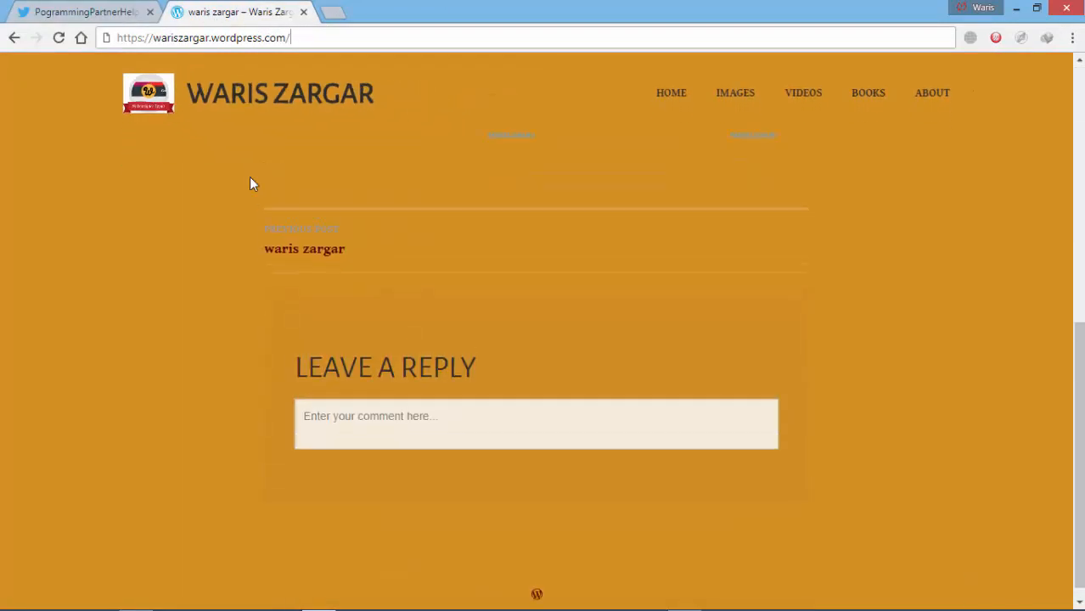
left_click(305, 12)
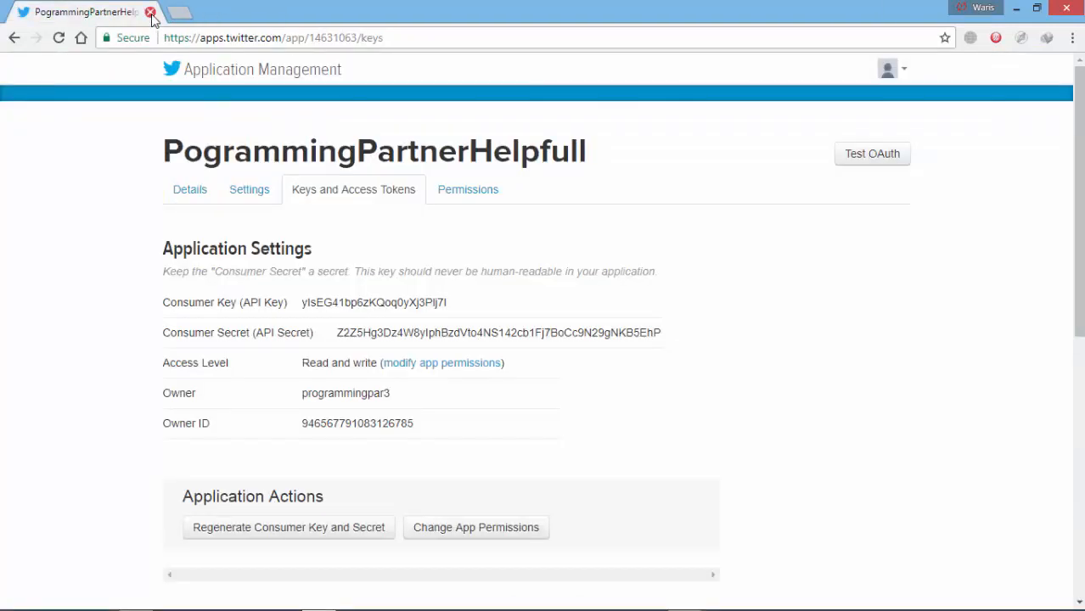
left_click(150, 13)
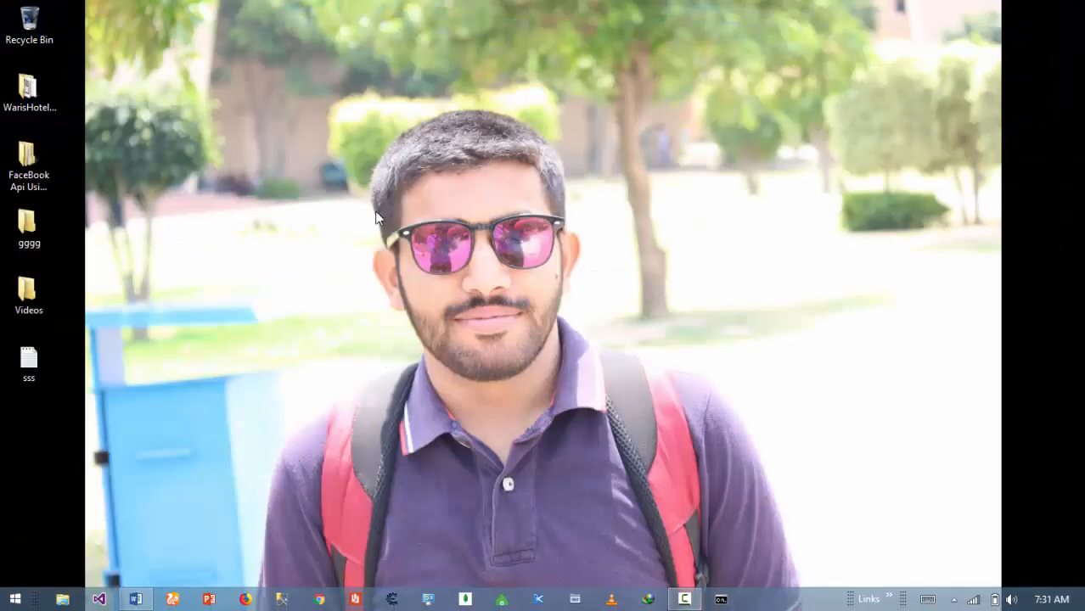